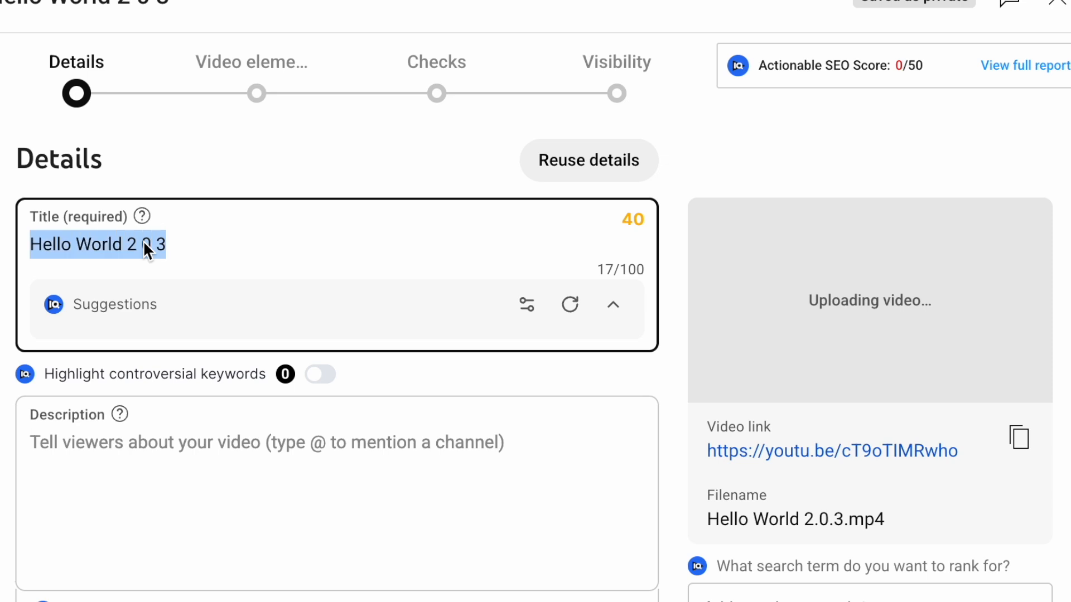
# Clear the existing video title
pyautogui.press('BackSpace')
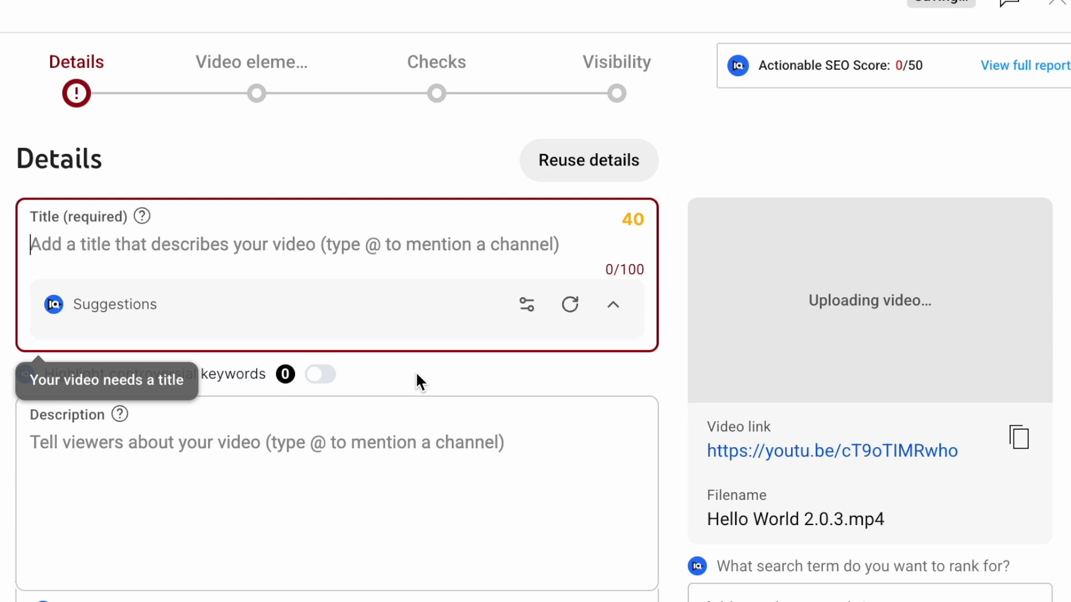
pyautogui.click(383, 380)
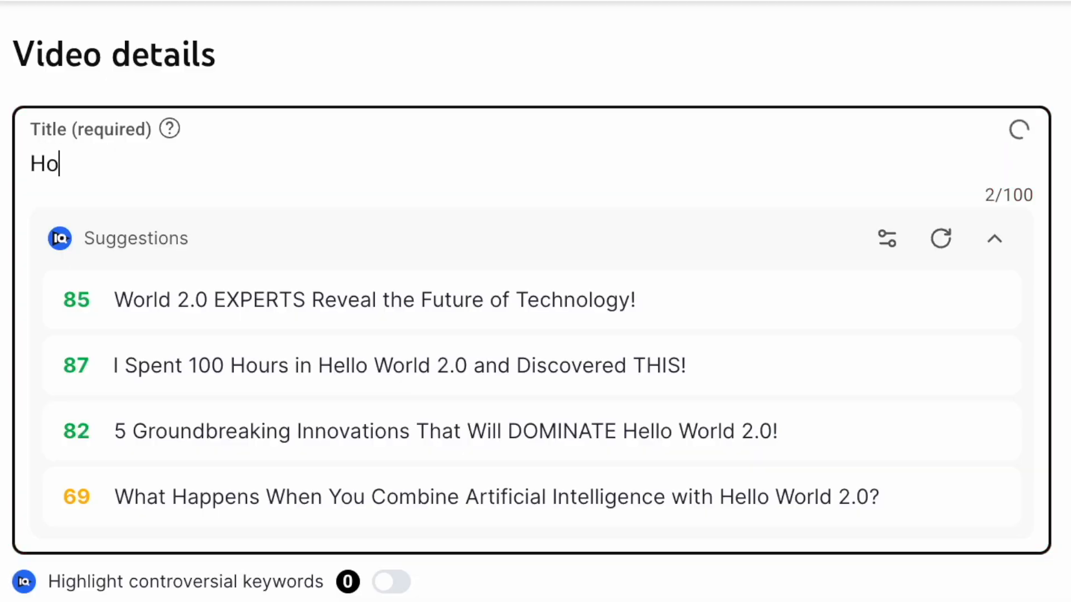
# Type the example title 'Changing a tire - Everything you need to know!' into a title field
pyautogui.write('w to change ')
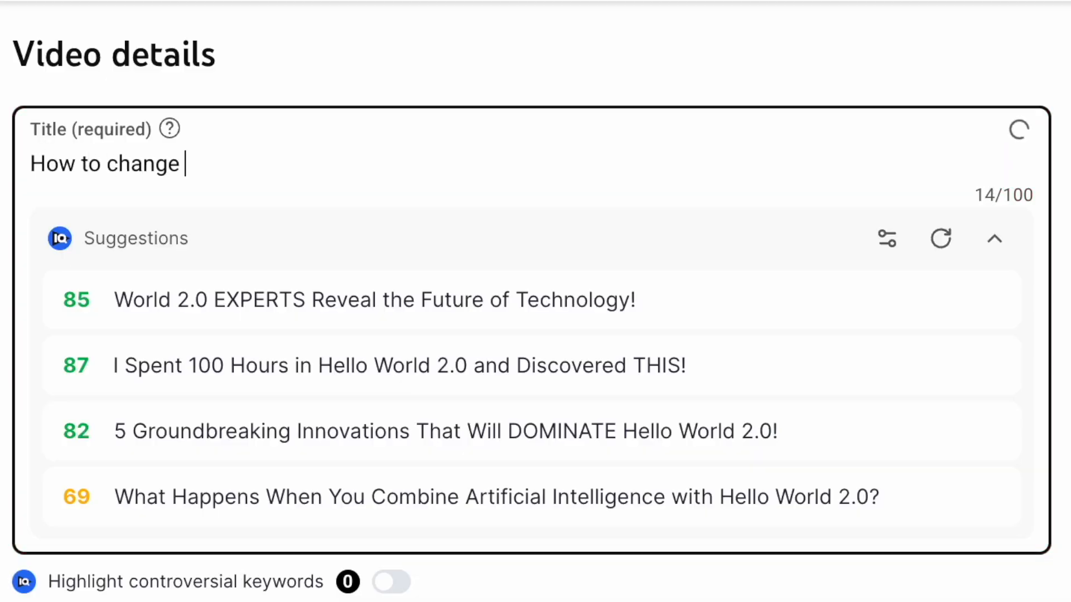
pyautogui.write('a tire')
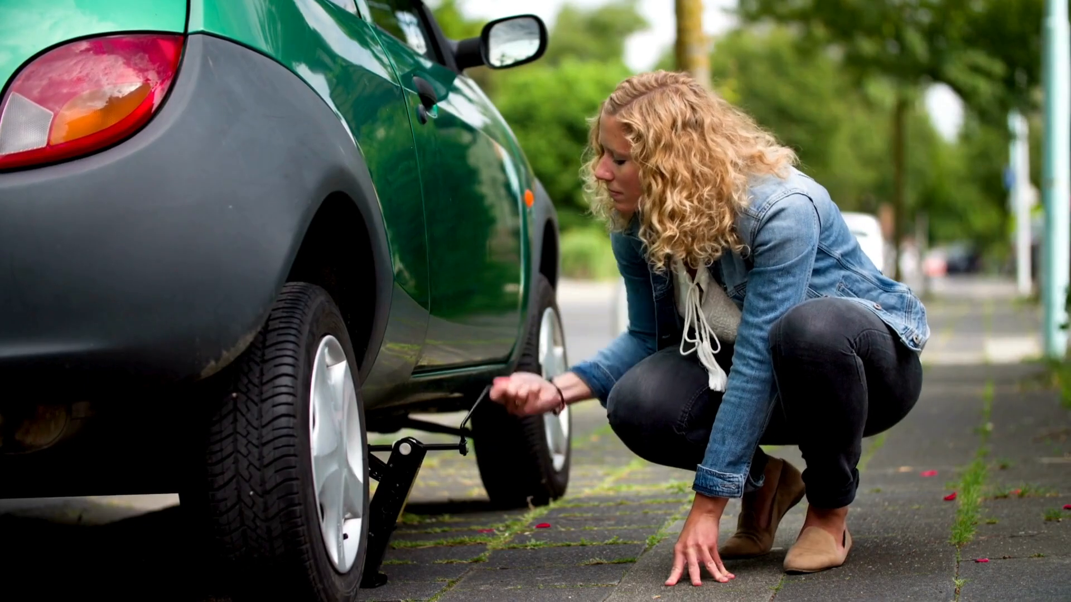
pyautogui.write('tire - Everything you need to know!')
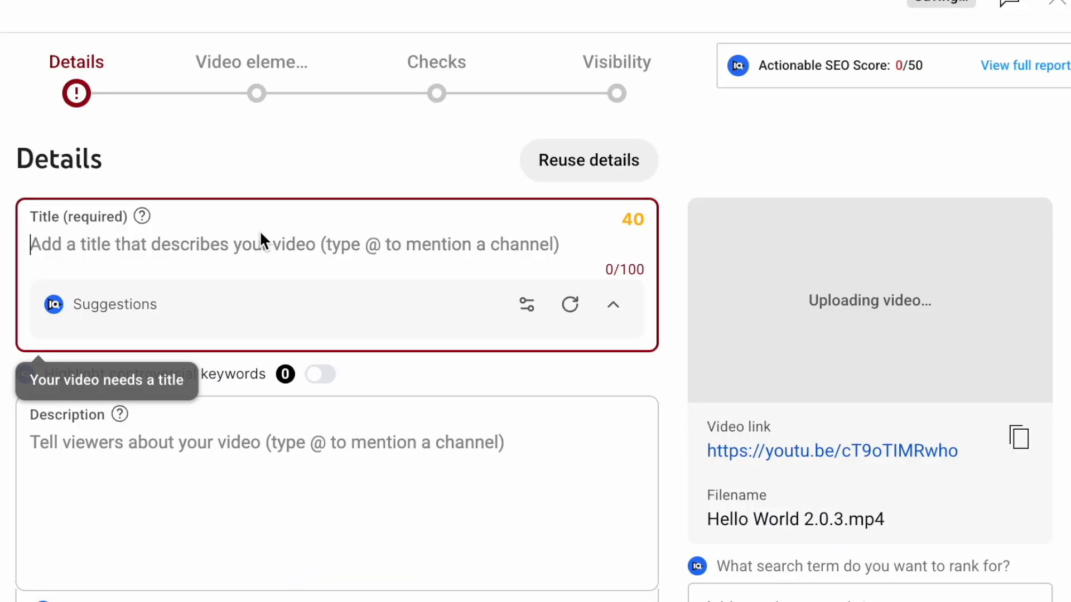
# Paste the title '🌟 A New Chapter Begins! Hello World 2.0 🌟' into the video title
pyautogui.write('🌟 A New Chapter Begins! Hello World 2.0 🌟')
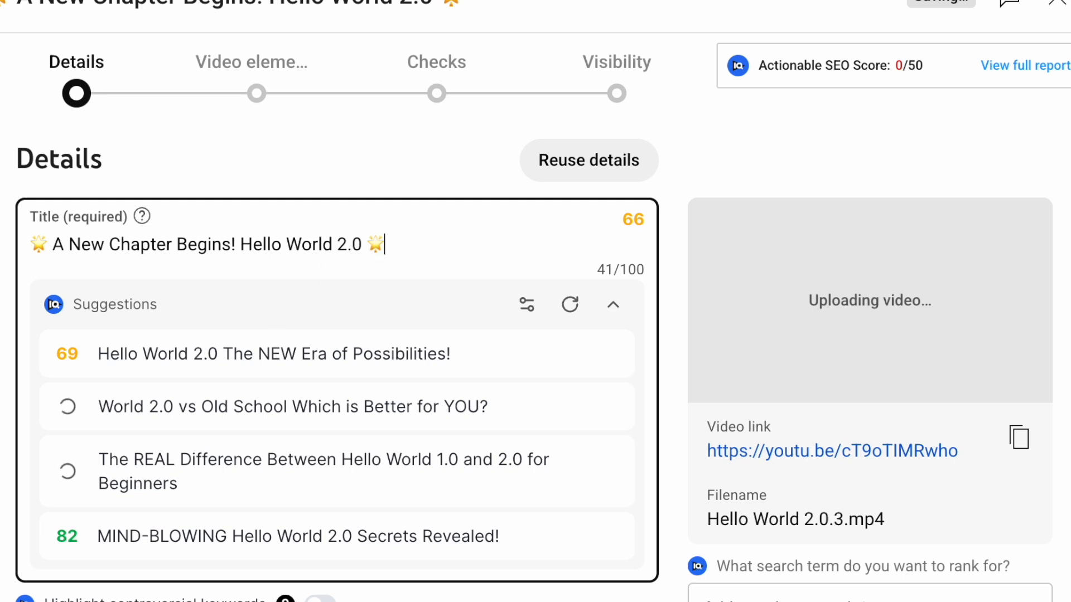
pyautogui.scroll(-2, 373, 240)
pyautogui.scroll(2, 374, 240)
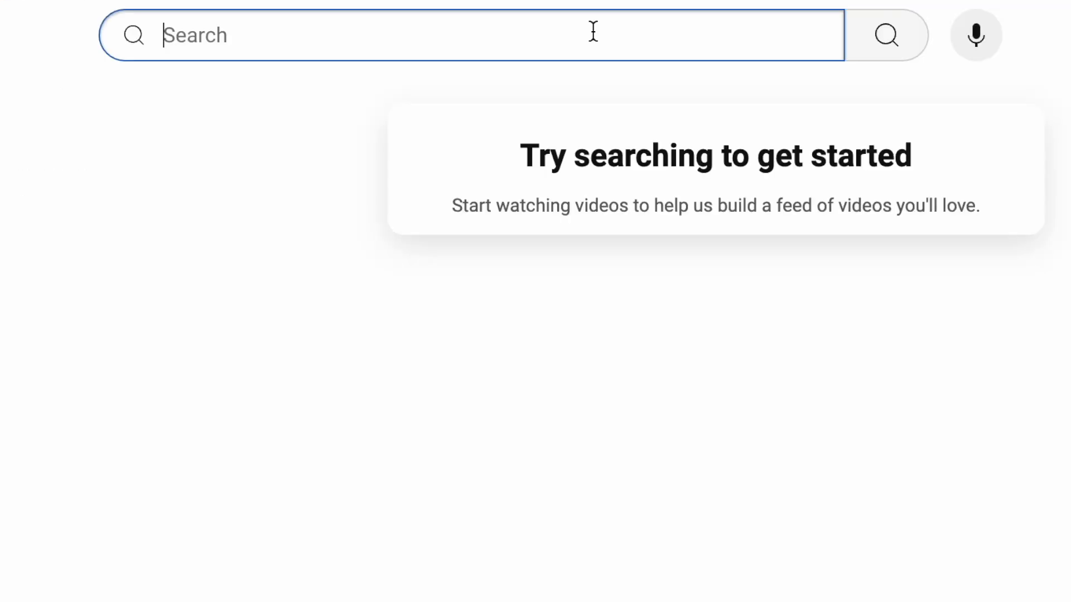
# Search YouTube for 'how to change a tire' to see the suggested search phrases
pyautogui.write('ho')
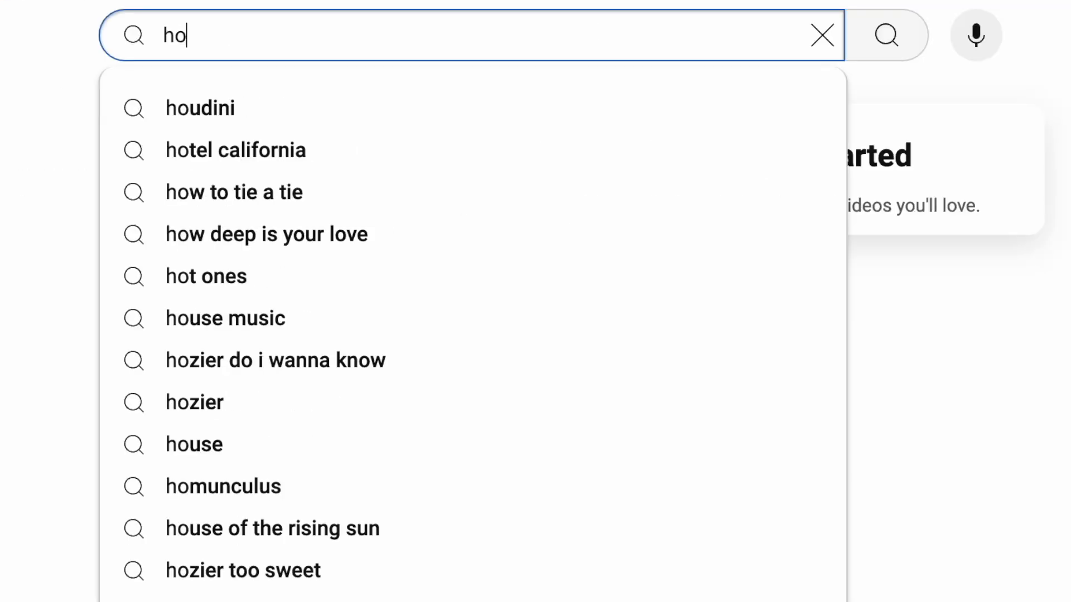
pyautogui.write('w to chang')
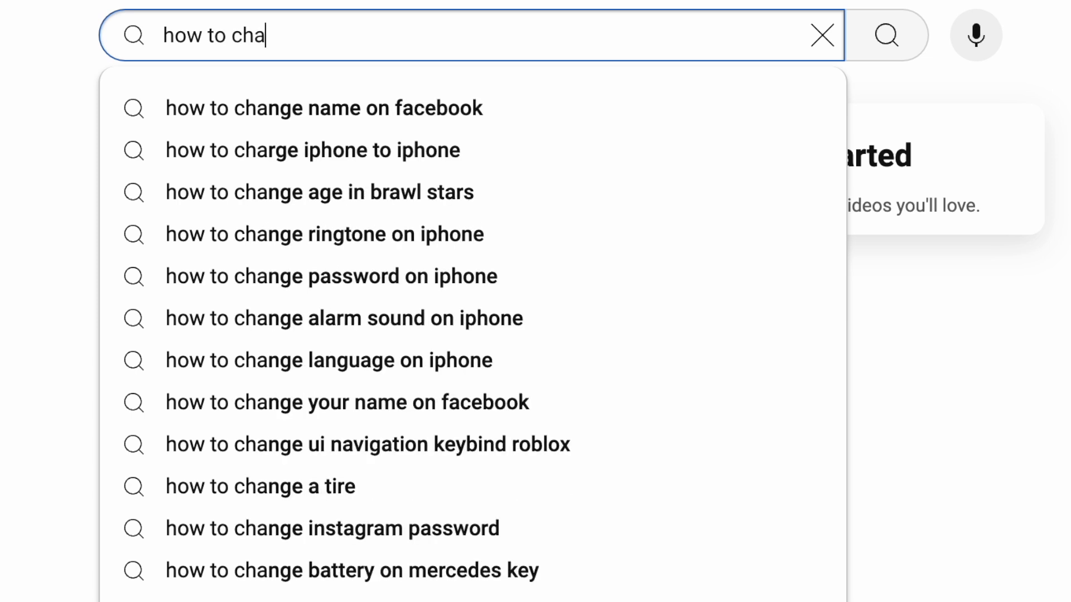
pyautogui.write('e a tire')
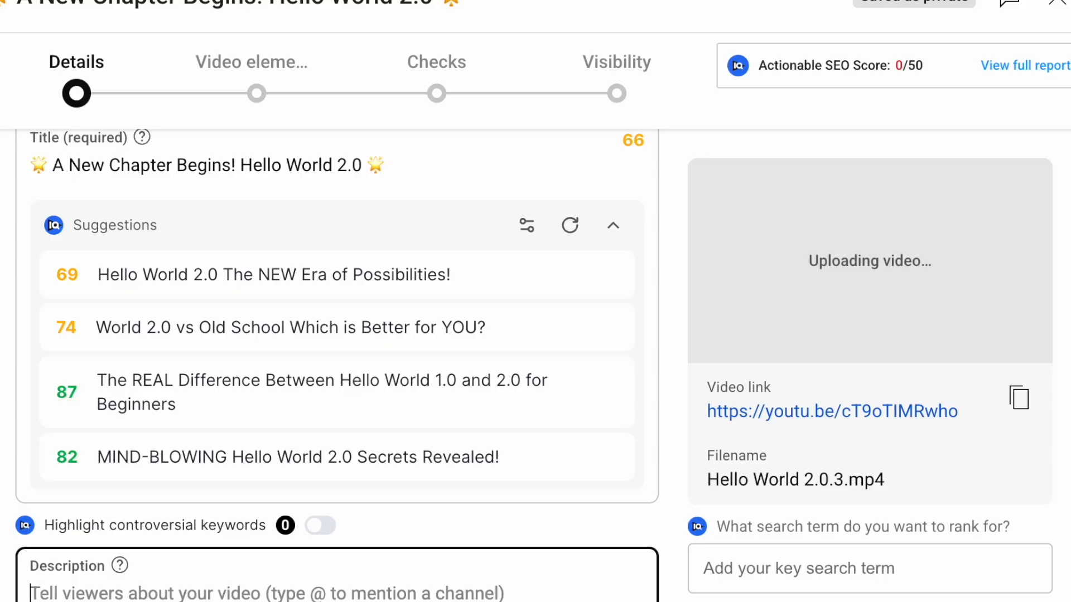
pyautogui.scroll(-3, 337, 366)
pyautogui.scroll(1, 337, 366)
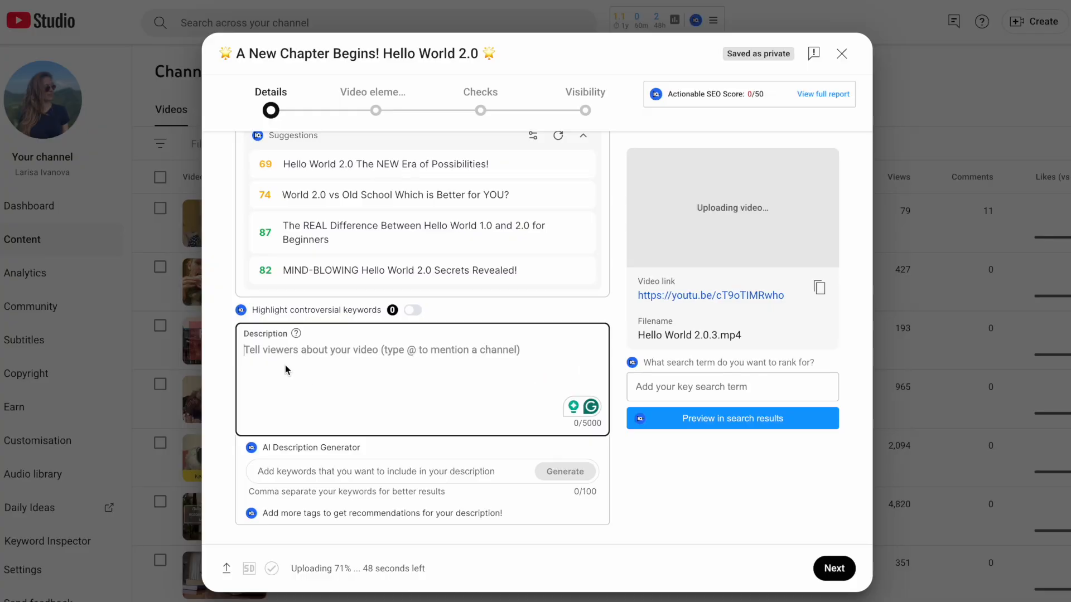
# Paste the prepared channel-introduction text with hashtags into the video description
pyautogui.write("Hey, there! I'm Larisa (or Lara Mey, if you've been here a while). After 5 years away, I'm back and ready to share a new journey with you. 🎥✨  This channel started as an experiment to learn YouTube, and it led me to discover my passion for video optimization—helping videos reach the right audience. That passion turned into a career. Now, I'm stepping into the freelance world.  Join me as I explore the world of video optimization, tools, tips, and strategies to optimize your video content for YouTube, and beyond. This channel will be my video diary where I share insights, ideas, and experiments—all while practicing my English and connecting with you!  💡 Interested in growing your video reach? Hit subscribe and follow along!  Let's kick off this exciting new chapter together! 🖤  #VideoOptimization  #YouTubeGrowth")
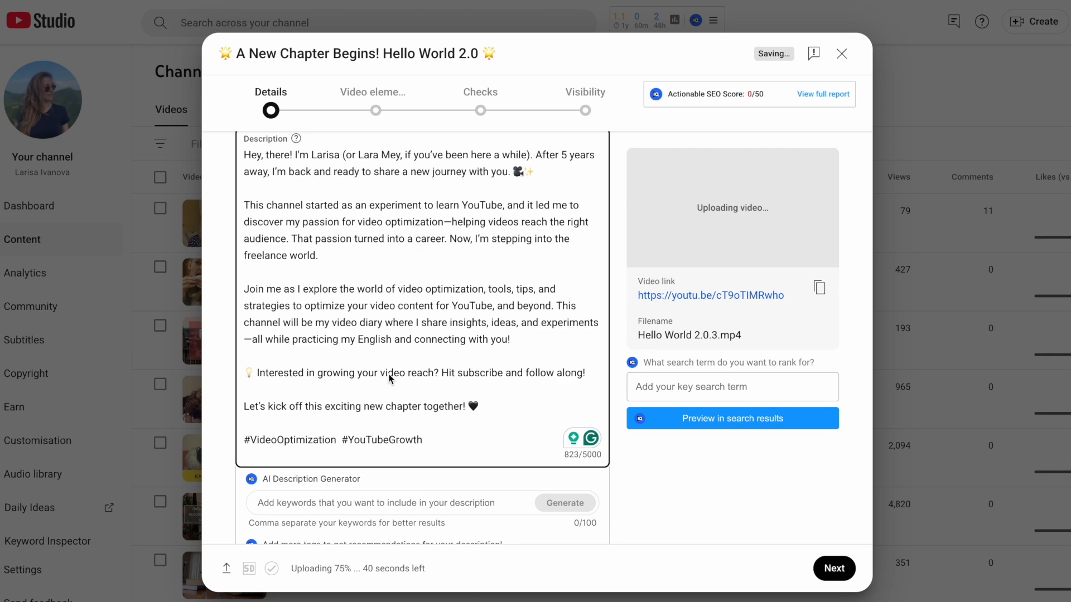
pyautogui.scroll(-3, 388, 379)
pyautogui.scroll(-2, 388, 379)
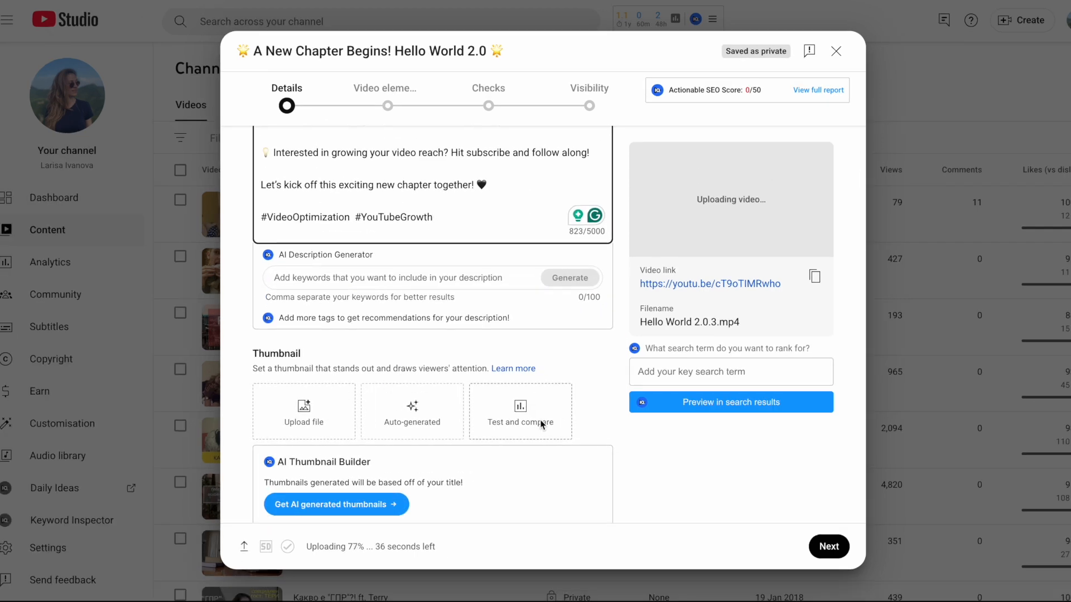
# Upload 'YouTube Tumbnail 2025 - 1.png' from the Edits folder as the video thumbnail
pyautogui.click(307, 420)
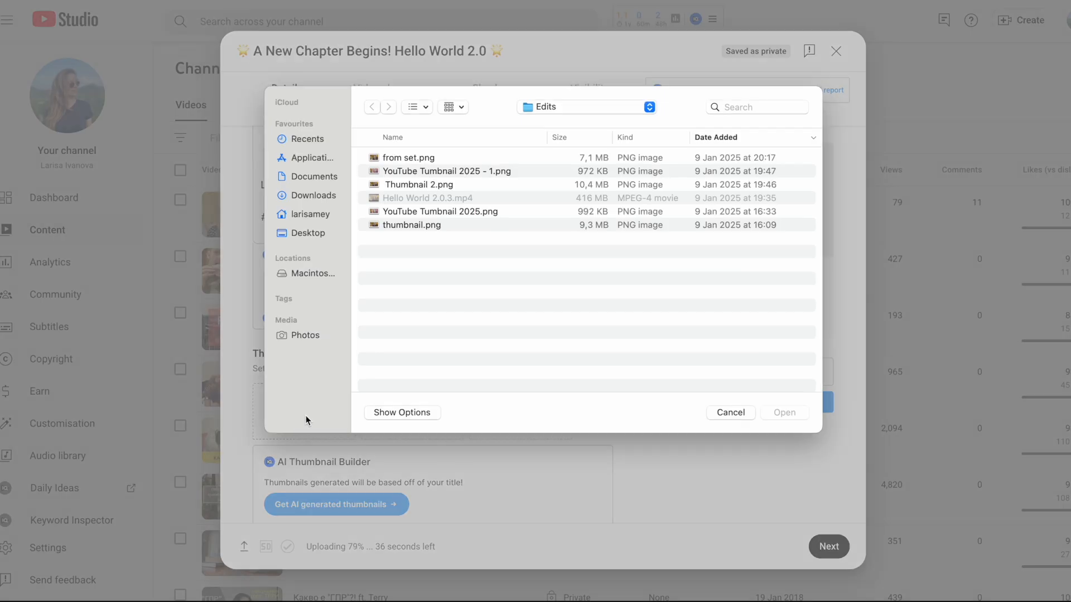
pyautogui.click(433, 173)
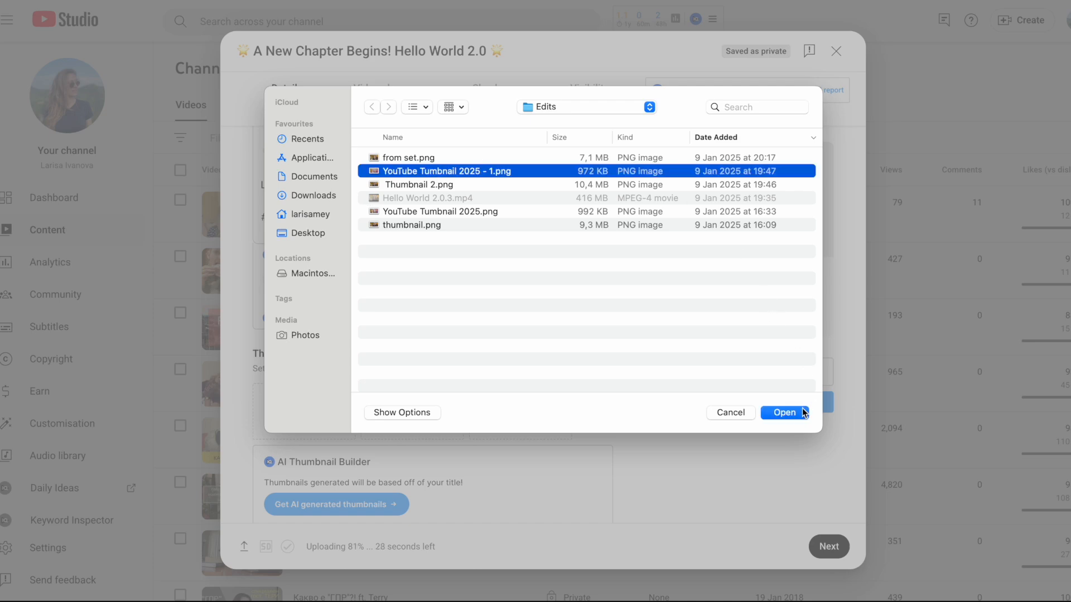
pyautogui.click(784, 413)
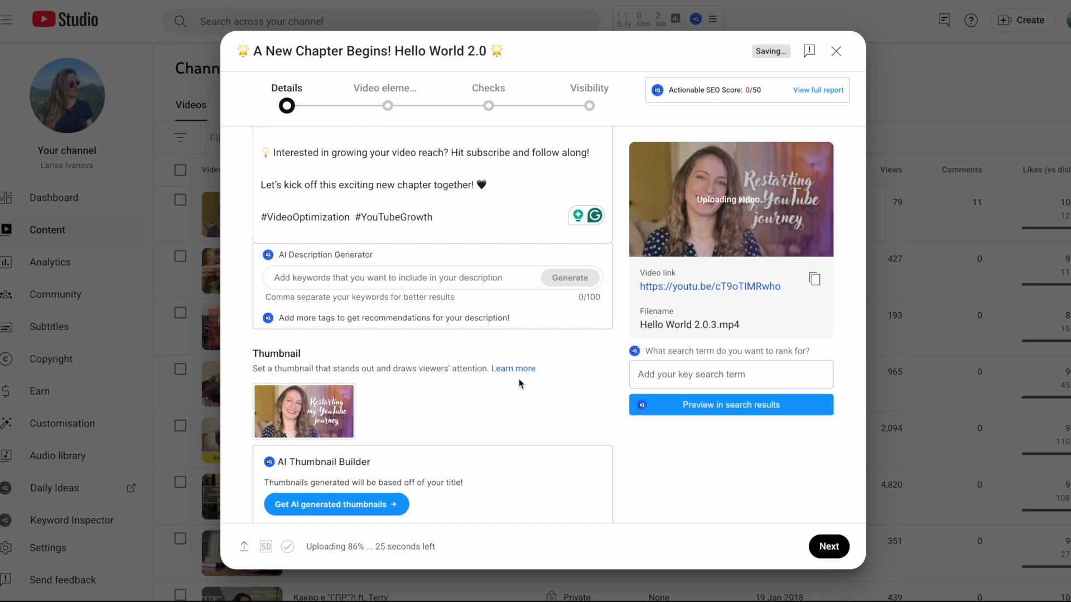
pyautogui.scroll(-2, 519, 384)
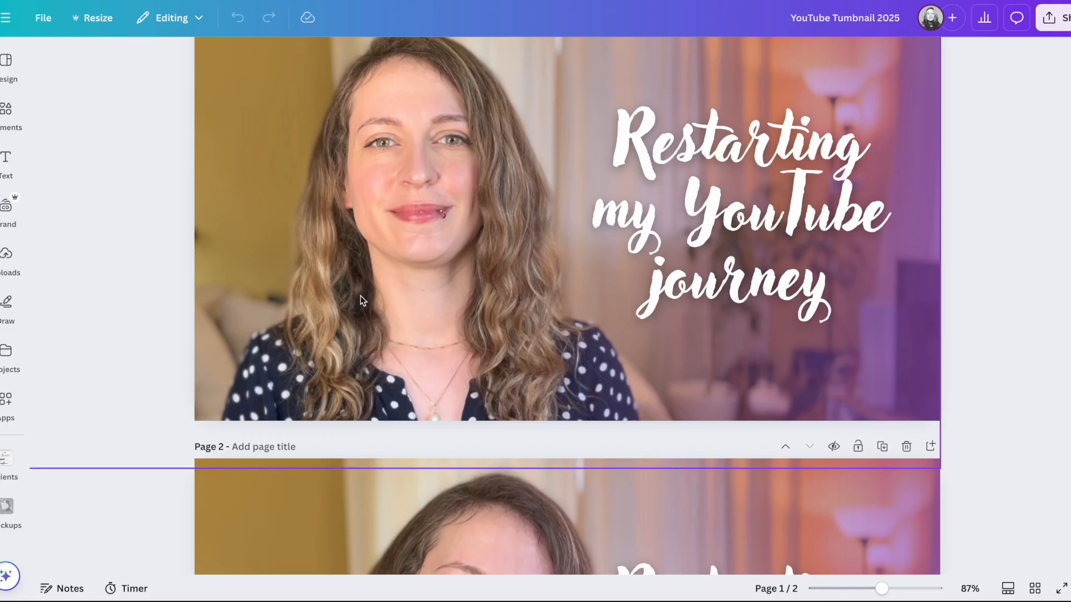
pyautogui.scroll(2, 360, 295)
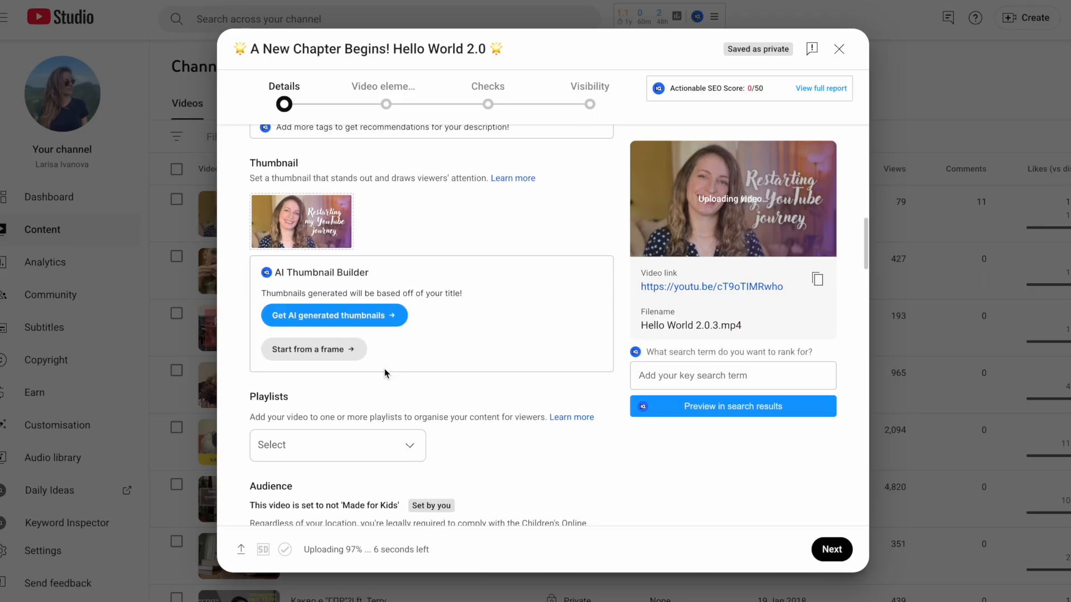
# Open the playlist selection and close it without choosing a playlist
pyautogui.scroll(-1, 384, 369)
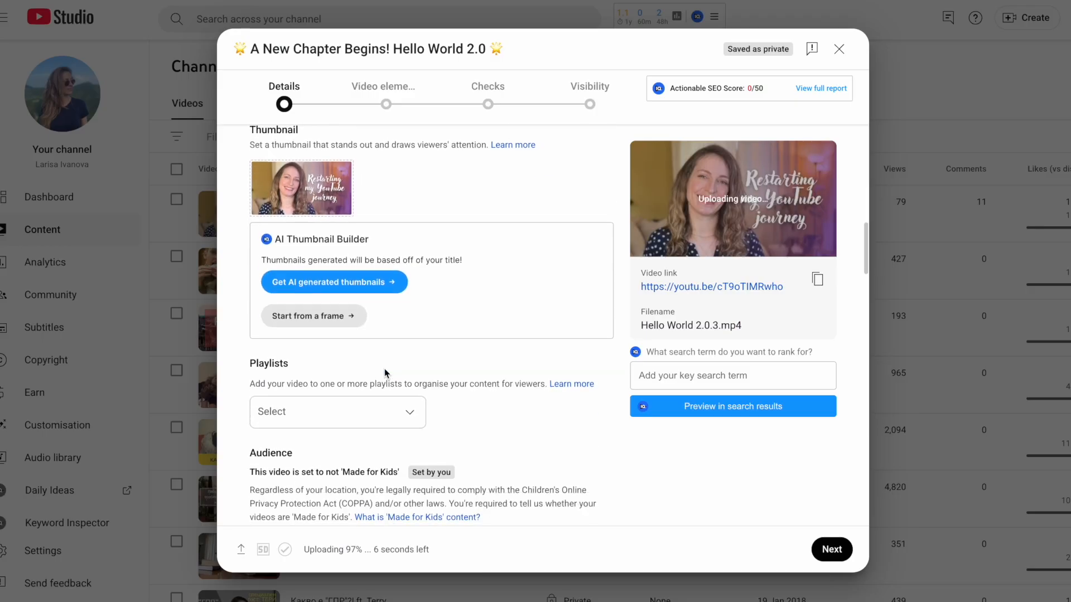
pyautogui.scroll(-2, 383, 369)
pyautogui.click(412, 320)
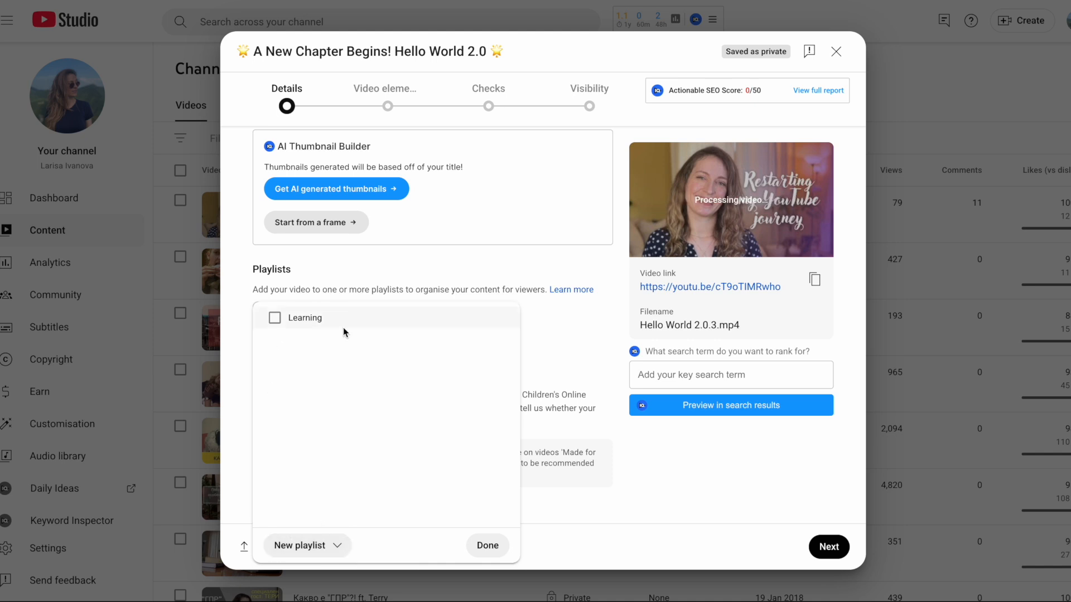
pyautogui.click(488, 547)
# Expand the additional settings below the audience section
pyautogui.scroll(-2, 487, 355)
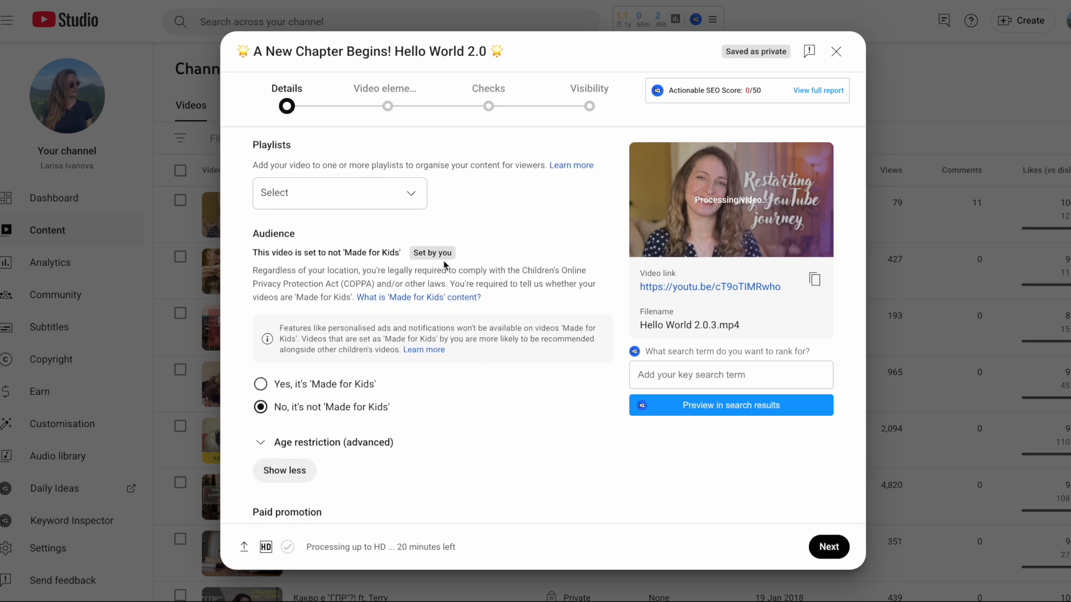
pyautogui.scroll(-1, 427, 456)
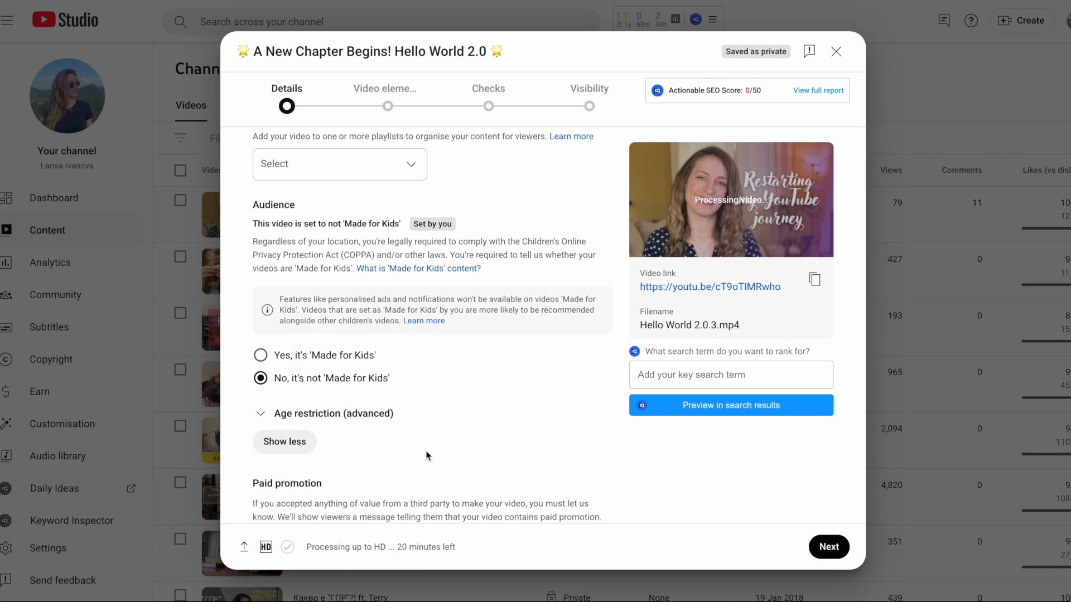
pyautogui.scroll(-1, 428, 455)
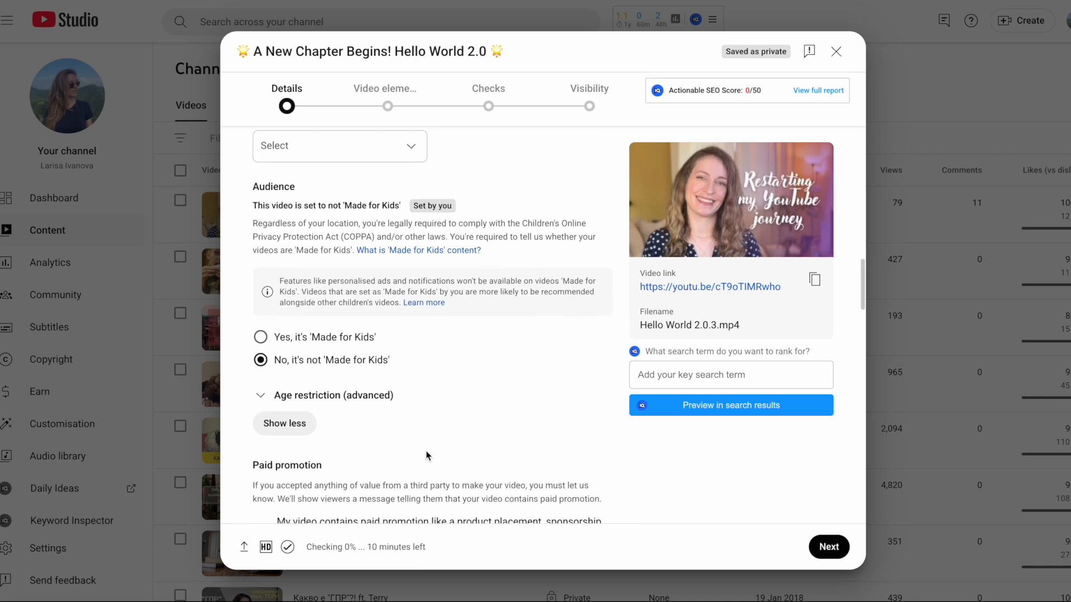
pyautogui.scroll(1, 427, 456)
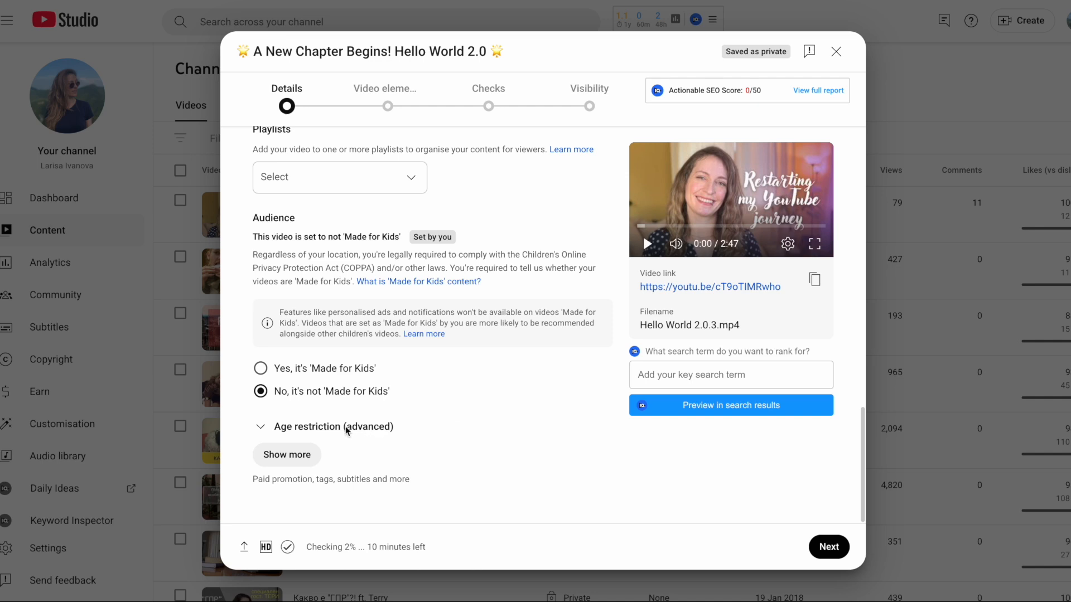
pyautogui.click(318, 454)
# Mark the video as not containing altered or synthetic content
pyautogui.scroll(-3, 468, 481)
pyautogui.scroll(-1, 467, 480)
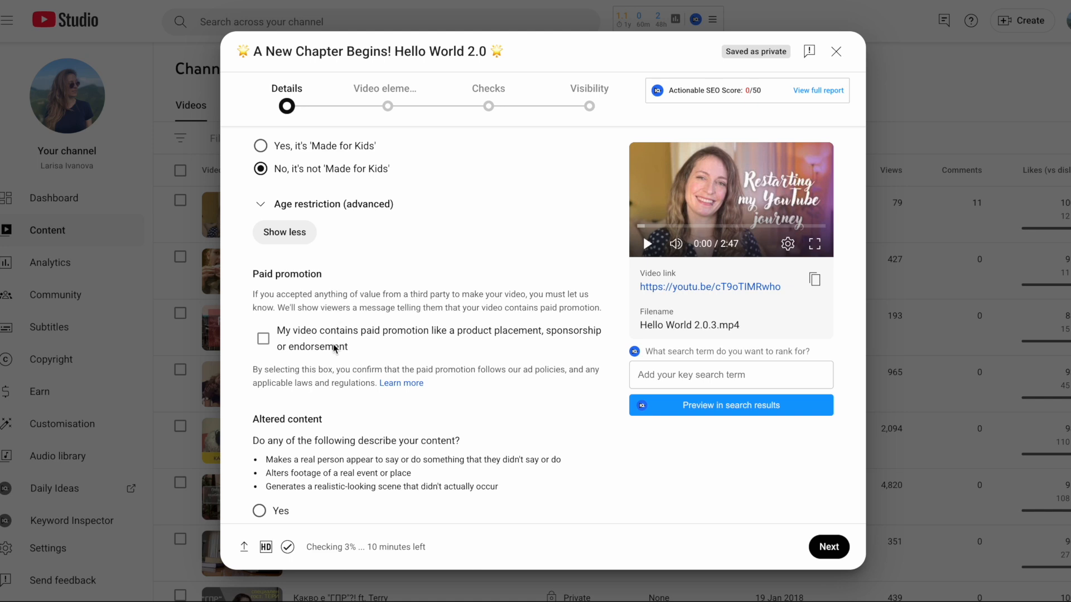
pyautogui.scroll(-1, 335, 360)
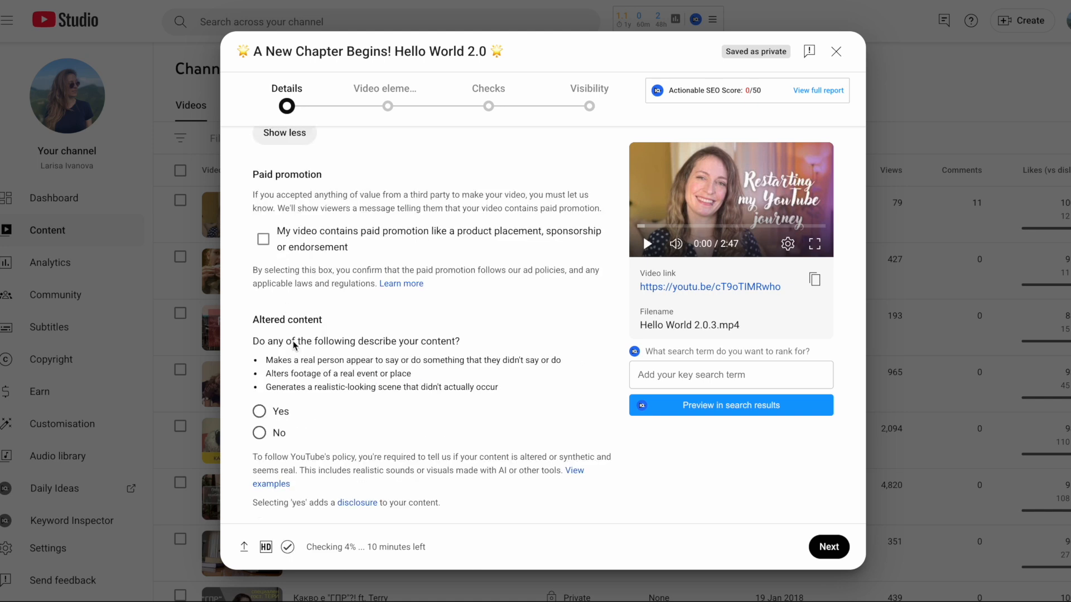
pyautogui.scroll(-2, 293, 343)
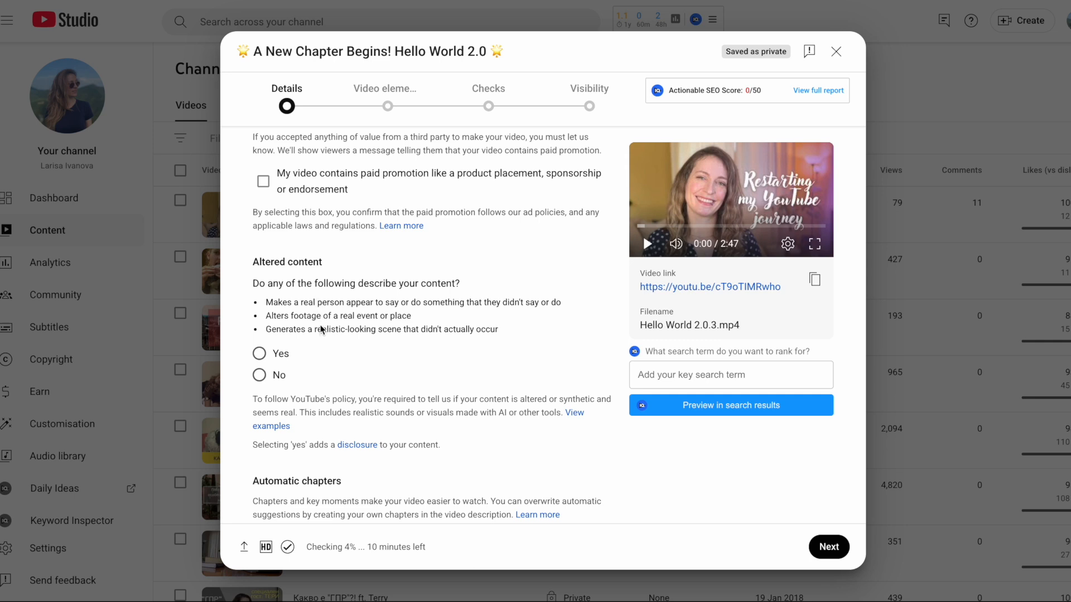
pyautogui.scroll(-1, 324, 349)
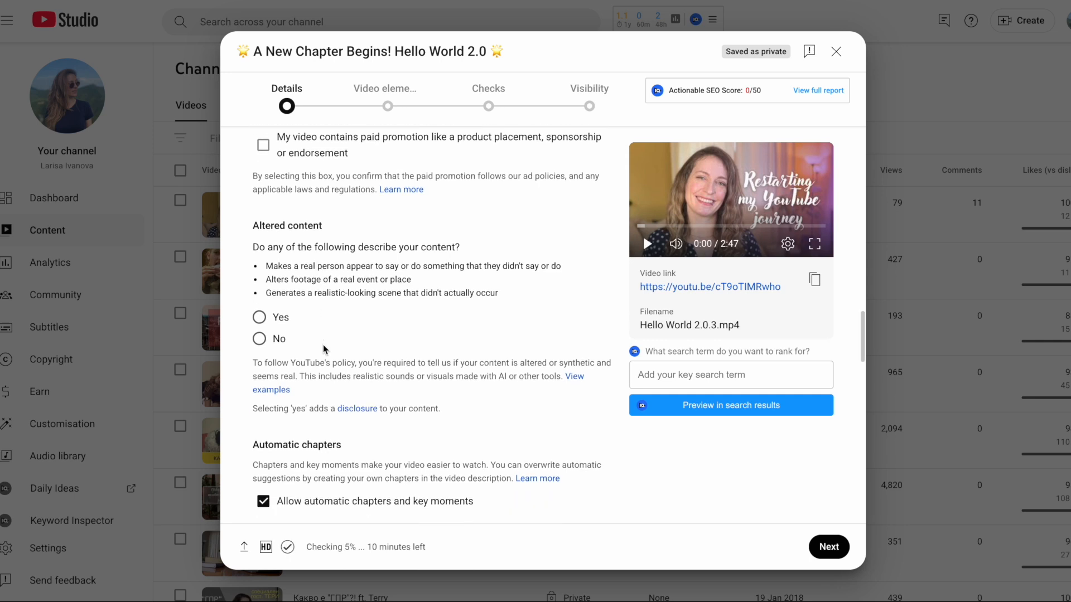
pyautogui.click(260, 339)
# Paste the prepared list of tags into the Tags field
pyautogui.scroll(-2, 336, 355)
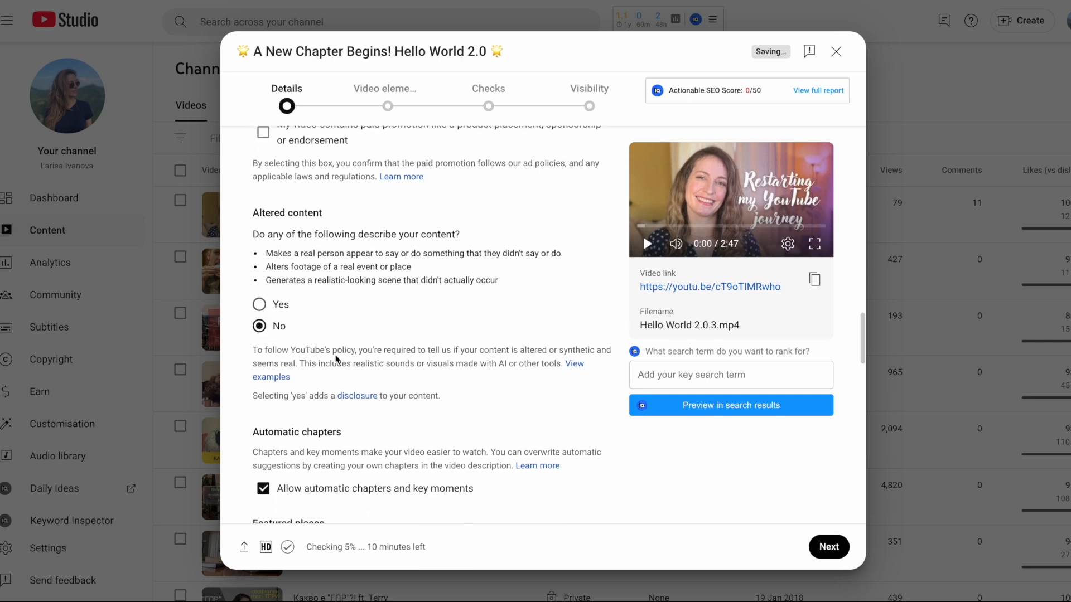
pyautogui.scroll(-2, 335, 355)
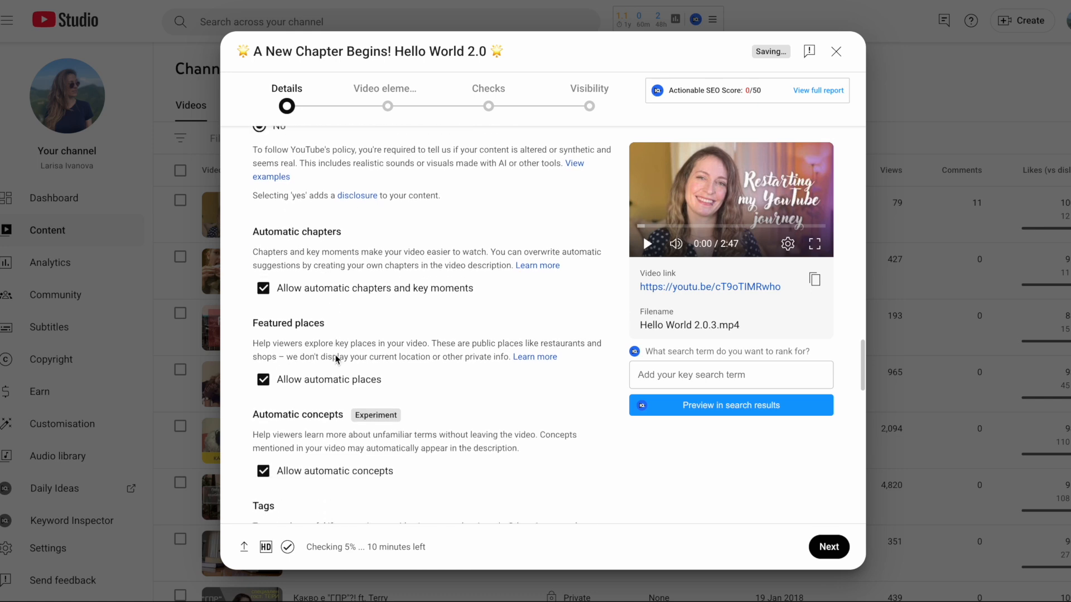
pyautogui.scroll(-1, 336, 355)
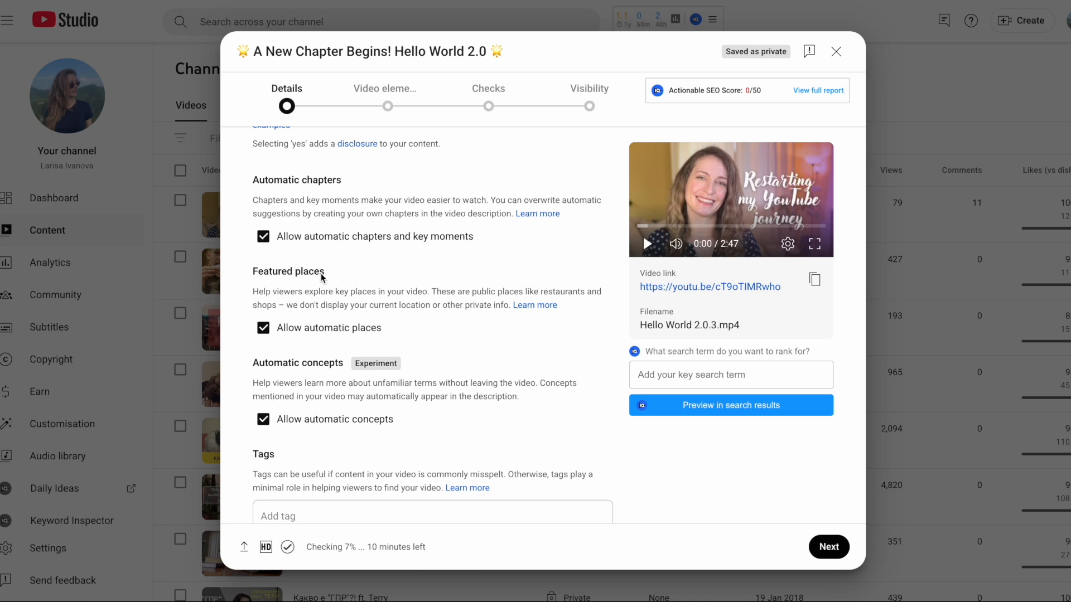
pyautogui.scroll(-2, 321, 276)
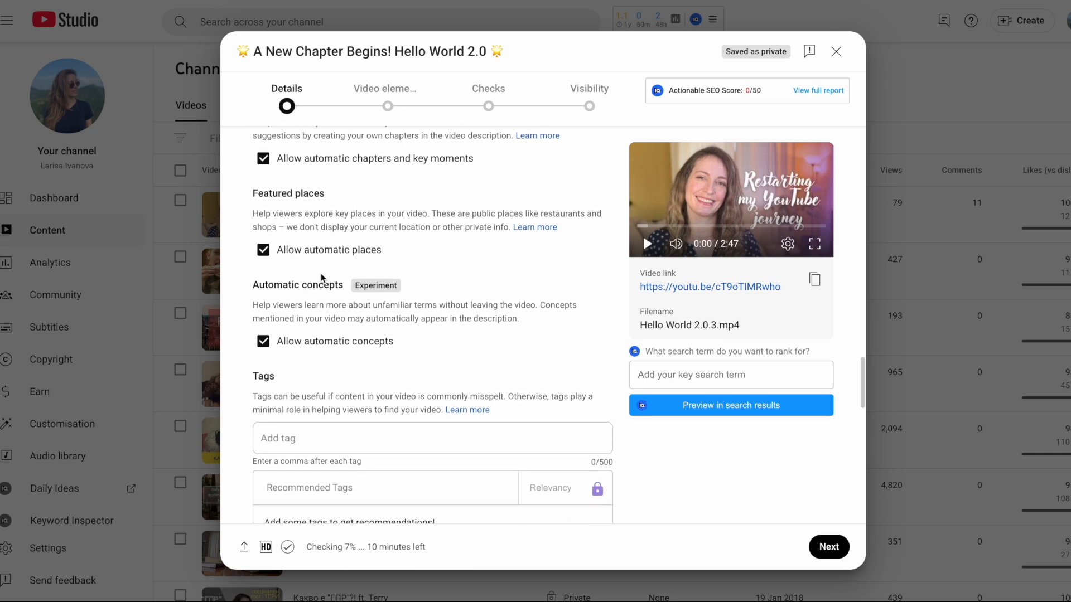
pyautogui.scroll(-2, 320, 274)
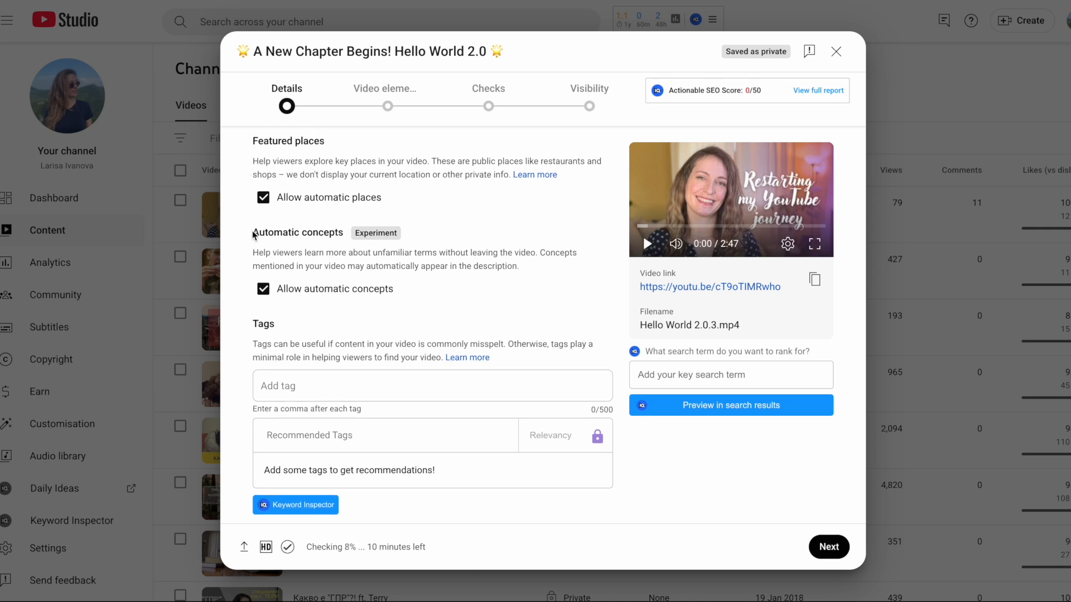
pyautogui.scroll(-2, 338, 264)
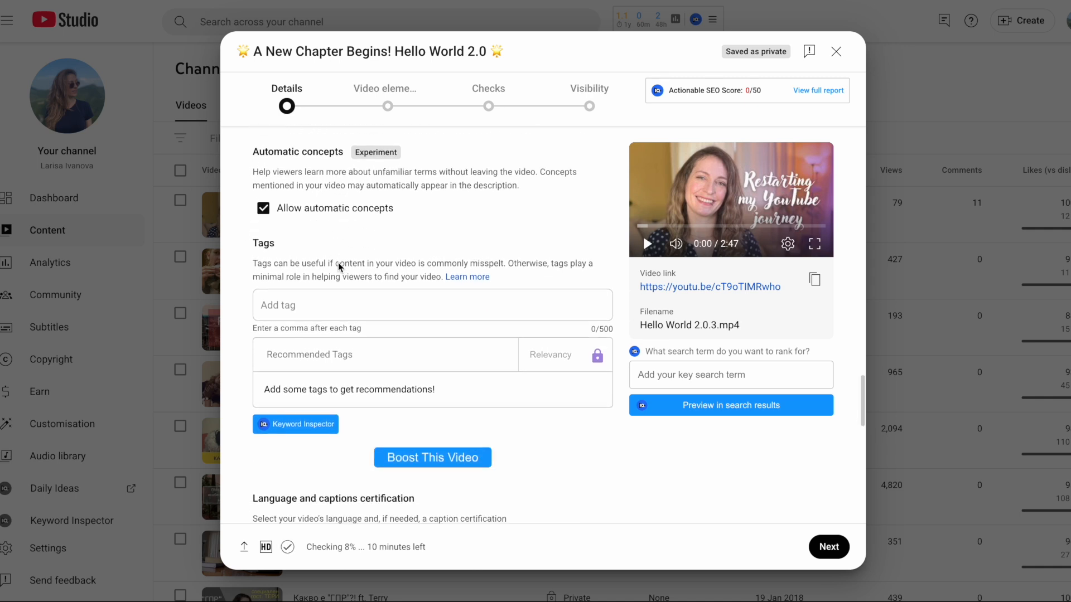
pyautogui.click(327, 300)
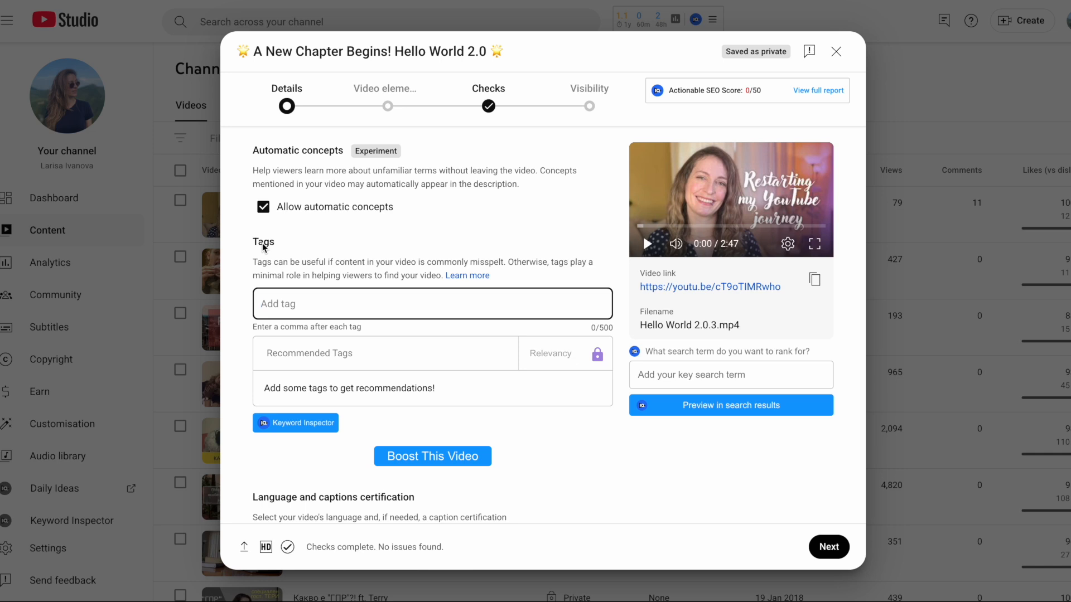
pyautogui.write('Hello World 2.0, A New Chapter, Lara Mey, Restarting, video marketing, video seo, video optimisatia, journey, new begining, new channel, 2025, starting fresh, reach, search engine, video, audience, marketing, insights, ideas, experiments')
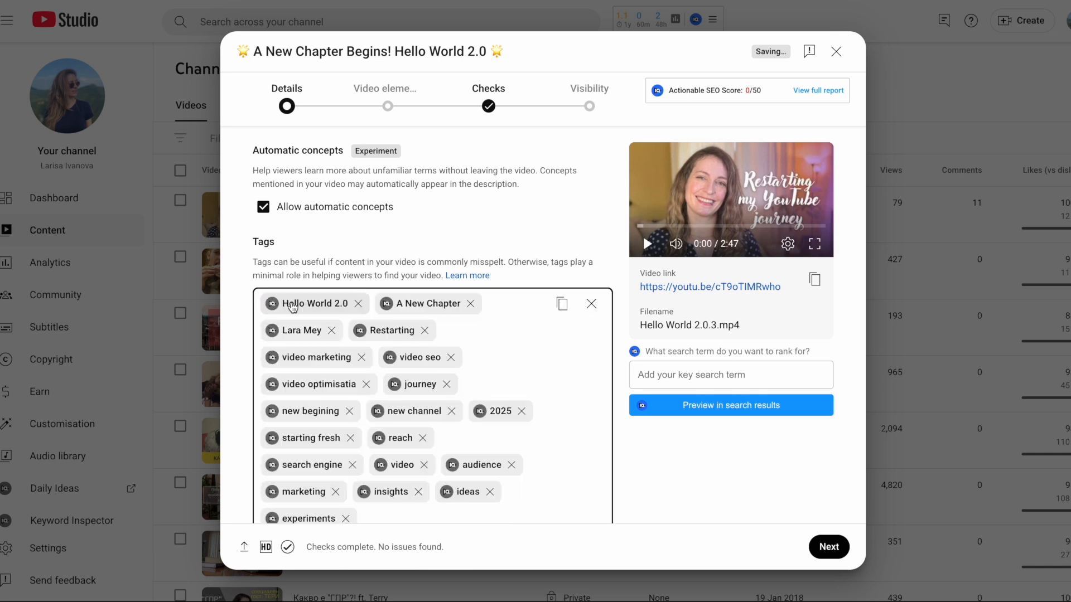
# Set the video language to English
pyautogui.scroll(-2, 363, 346)
pyautogui.scroll(-2, 375, 348)
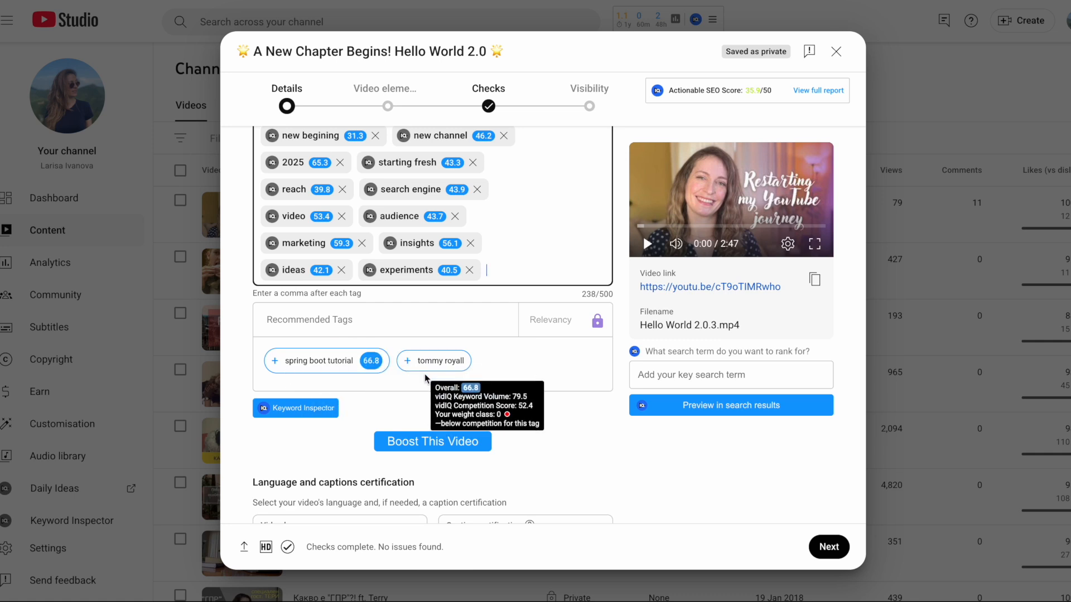
pyautogui.scroll(-1, 427, 376)
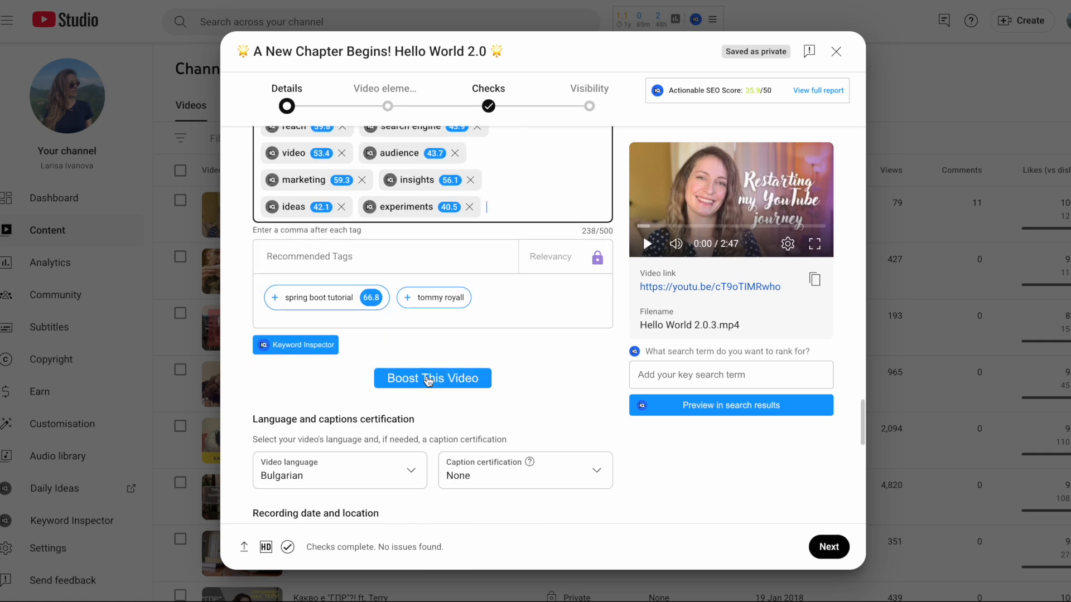
pyautogui.scroll(-3, 429, 380)
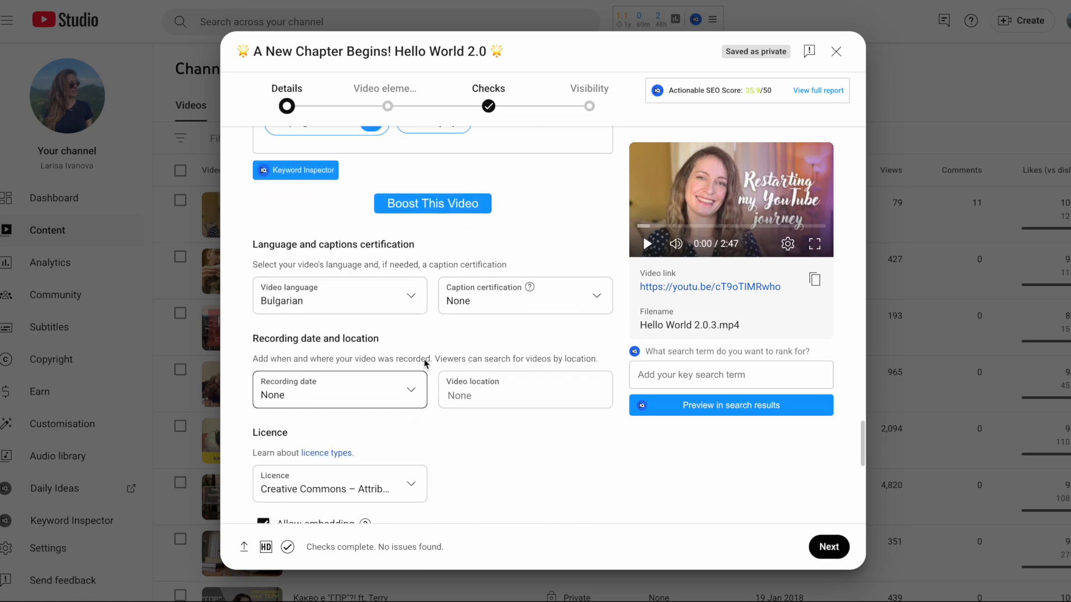
pyautogui.click(413, 297)
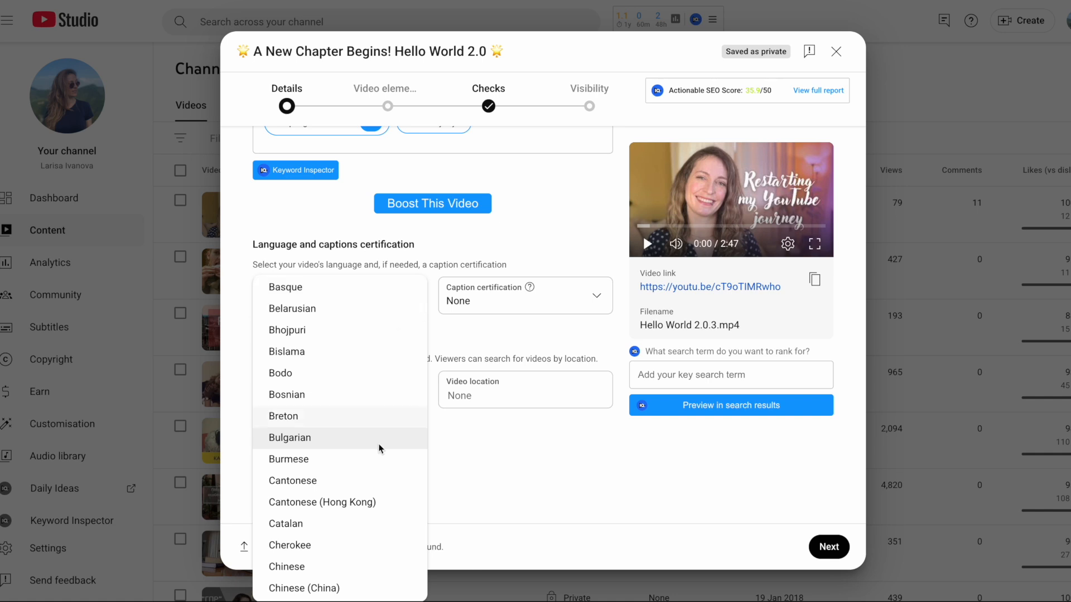
pyautogui.scroll(-4, 374, 474)
pyautogui.scroll(-3, 367, 493)
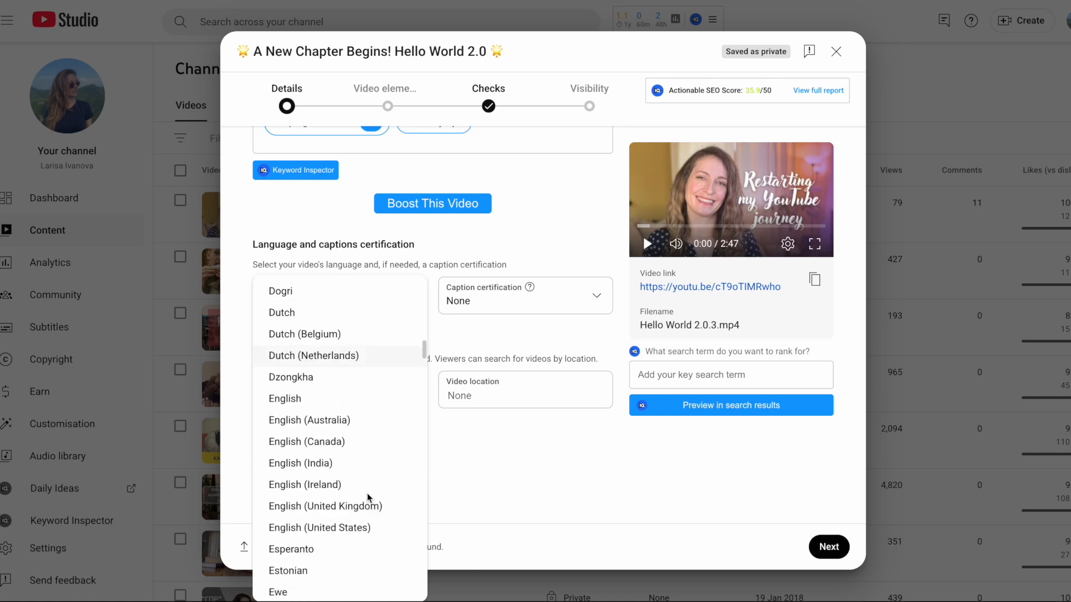
pyautogui.click(328, 397)
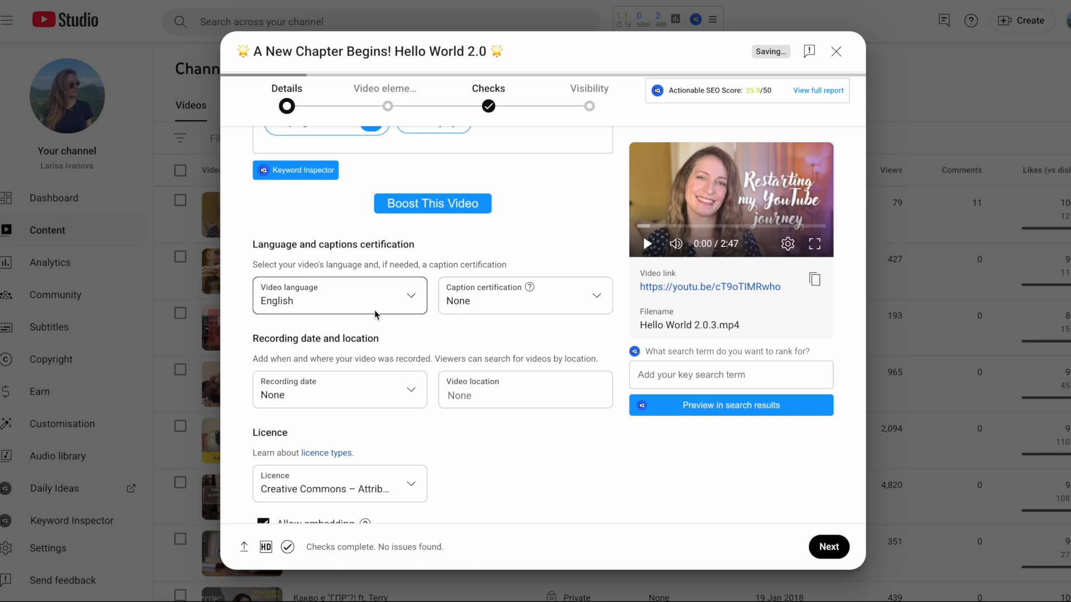
# Open the category list and close it, keeping People and blogs as the category
pyautogui.scroll(-2, 374, 314)
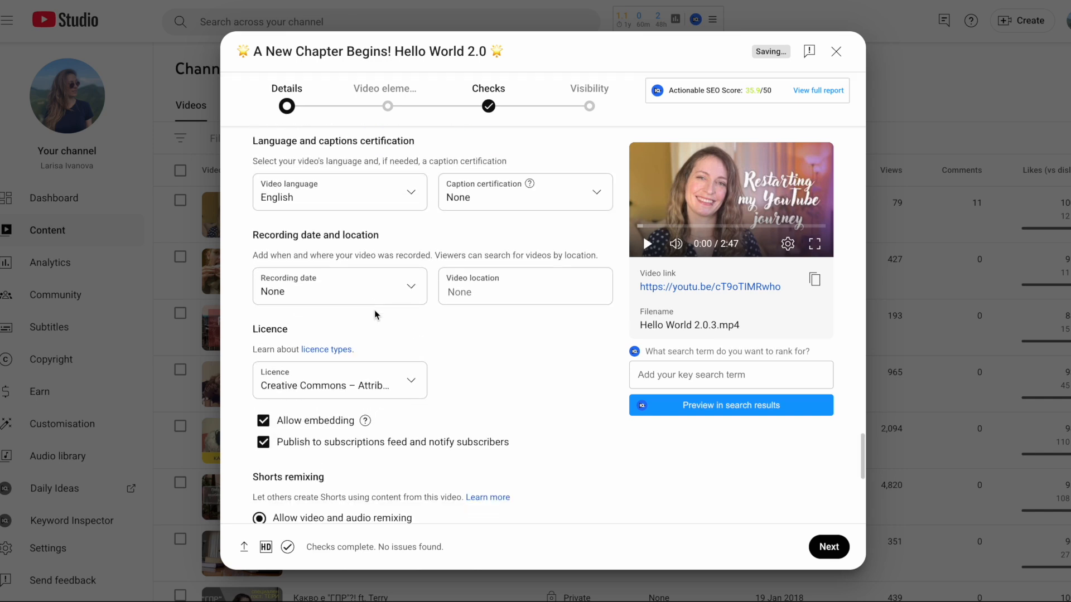
pyautogui.scroll(-5, 373, 310)
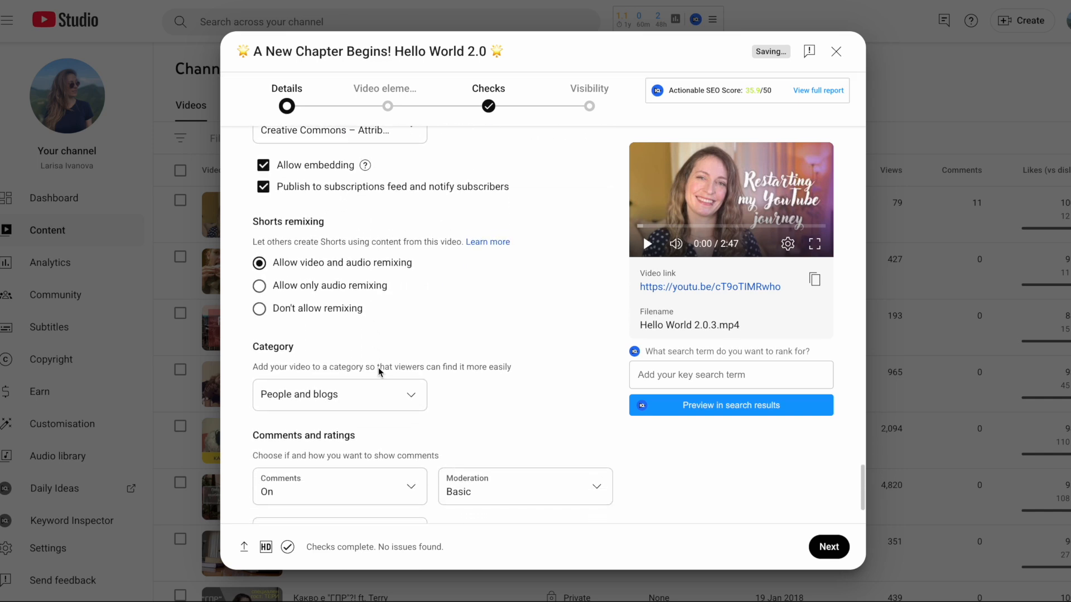
pyautogui.click(388, 393)
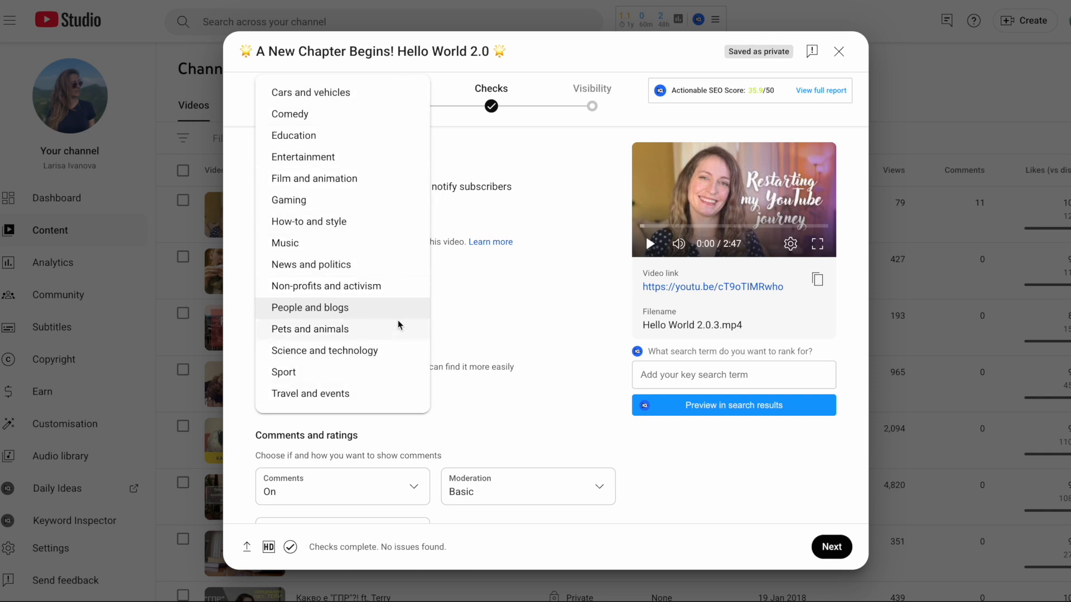
pyautogui.click(519, 314)
# Continue to the Video elements page and open the subtitles editor, closing it without adding captions
pyautogui.scroll(-2, 439, 346)
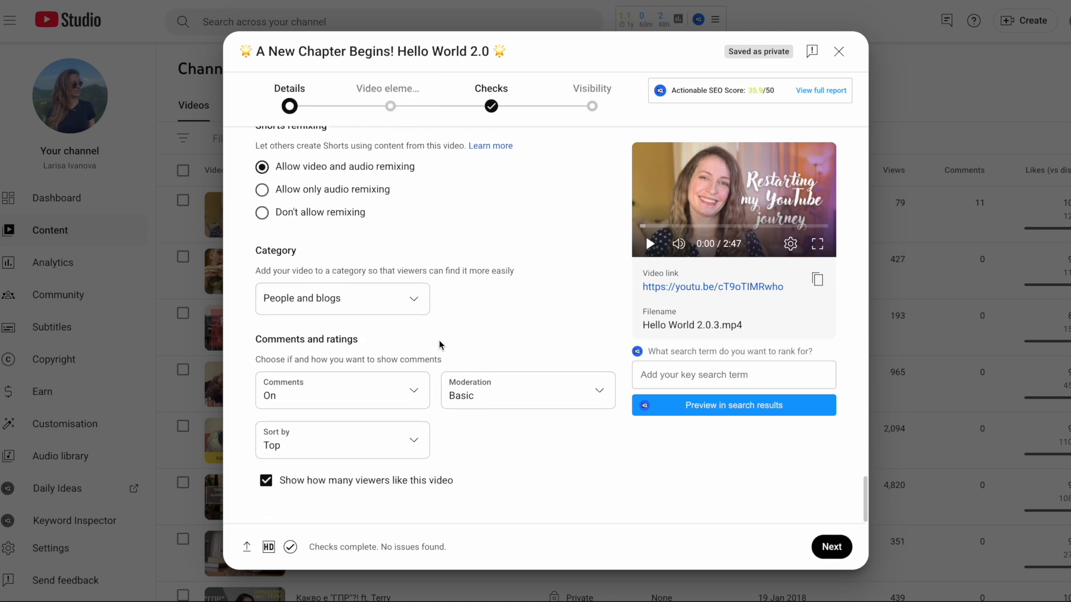
pyautogui.click(830, 546)
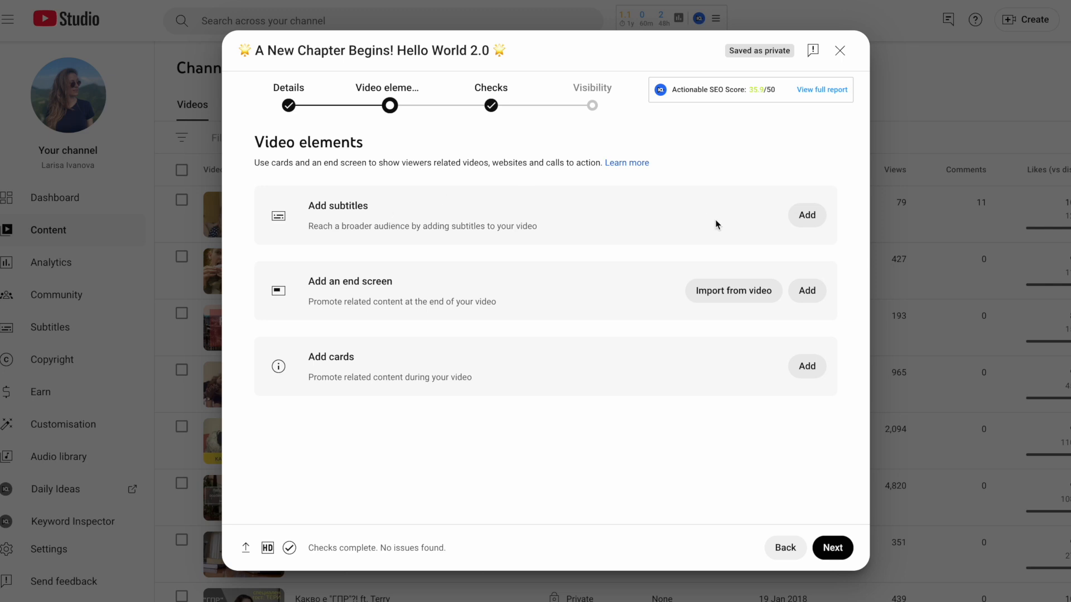
pyautogui.click(806, 217)
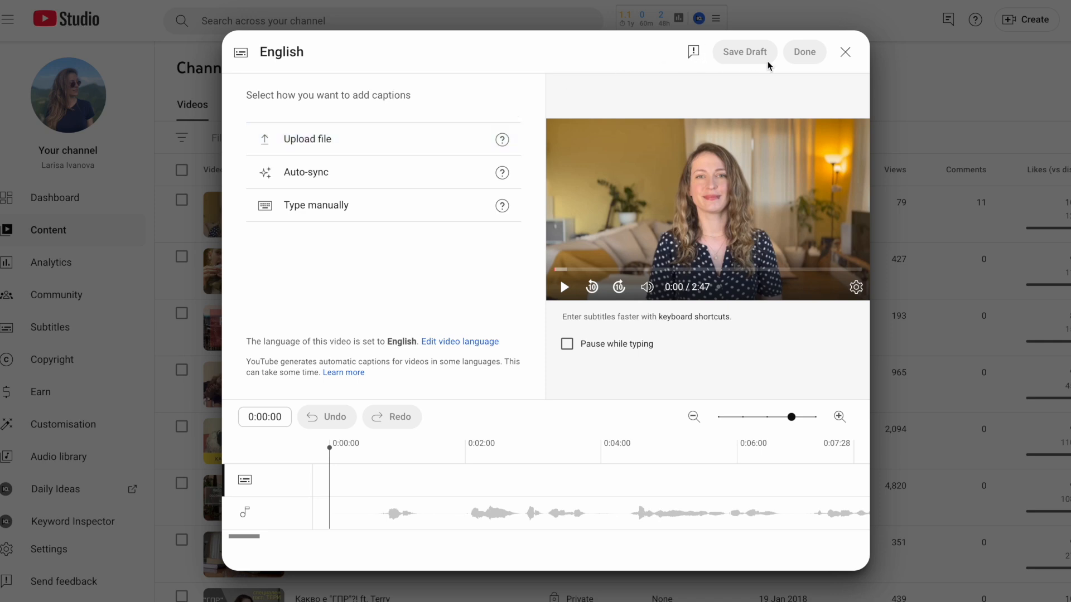
pyautogui.click(846, 53)
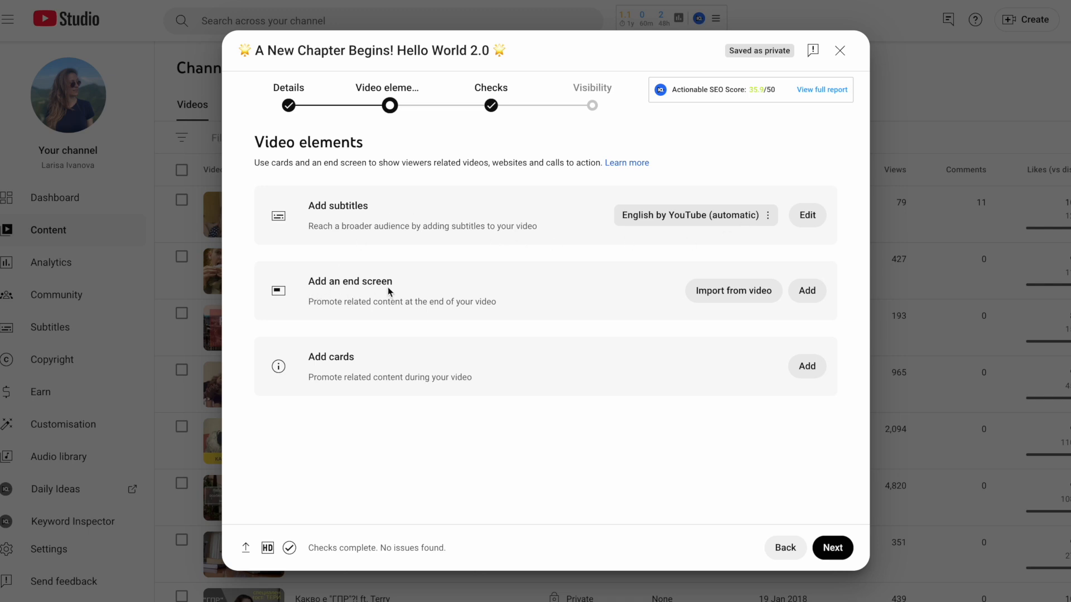
# Add an end screen using the 1 video, 1 subscribe template, with both elements starting at 2:40:00, and save it
pyautogui.click(817, 293)
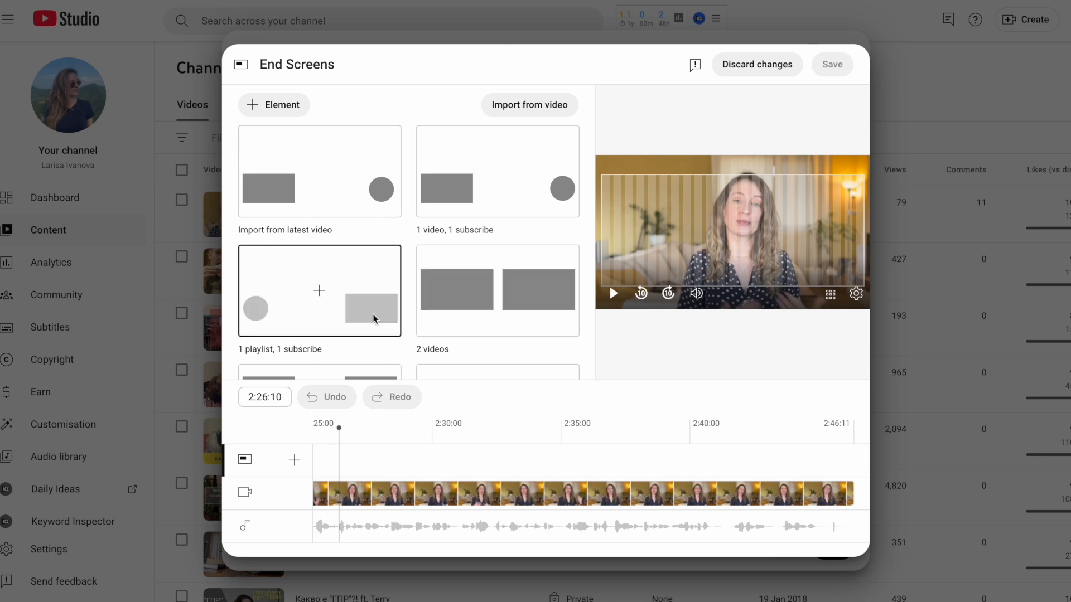
pyautogui.click(498, 187)
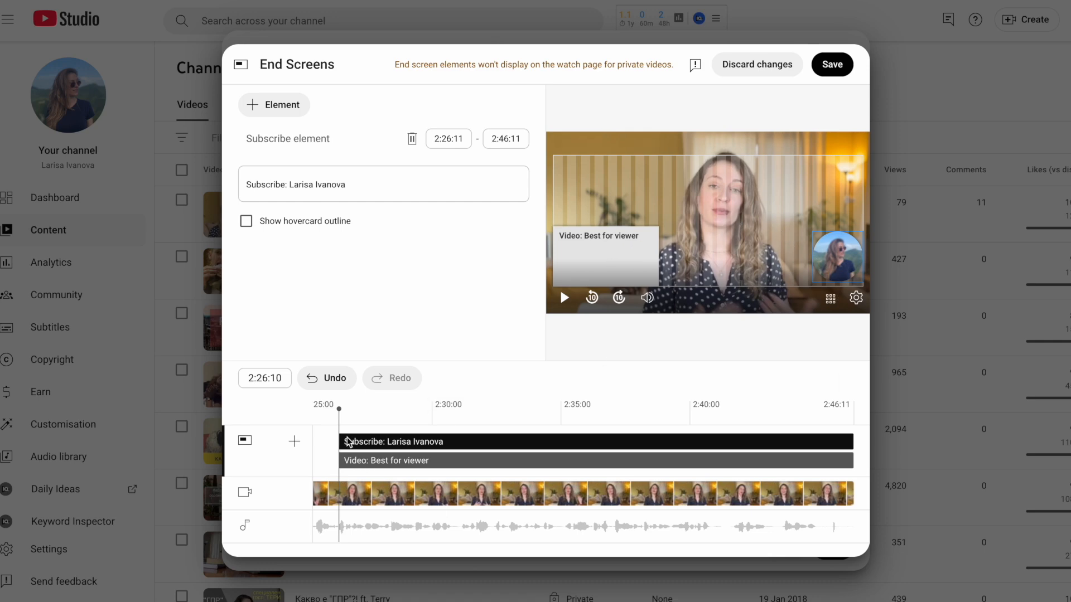
pyautogui.moveTo(341, 444); pyautogui.dragTo(691, 441)
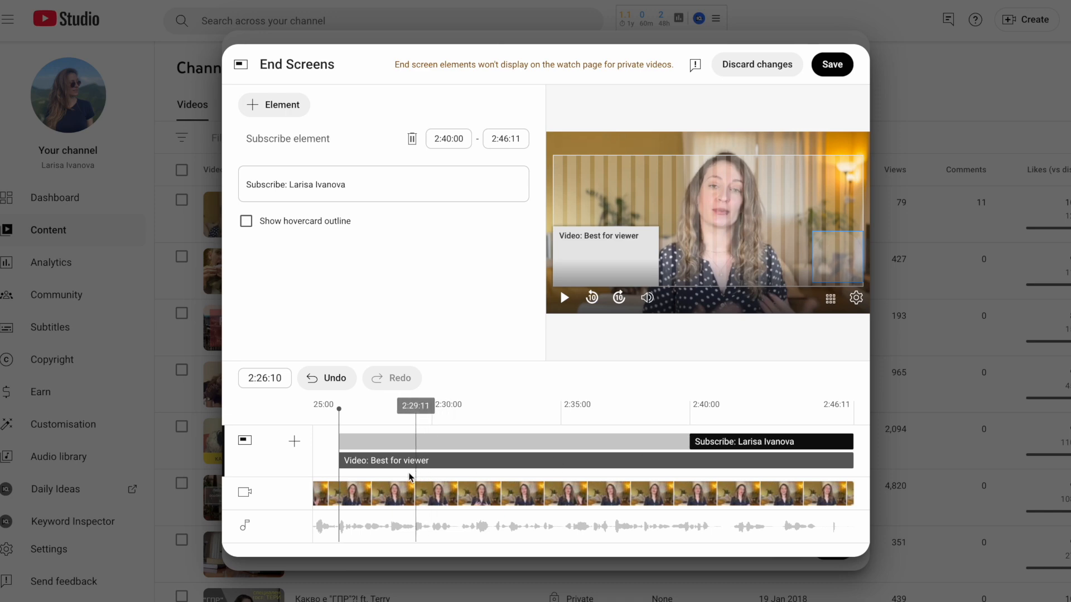
pyautogui.moveTo(341, 461); pyautogui.dragTo(687, 461)
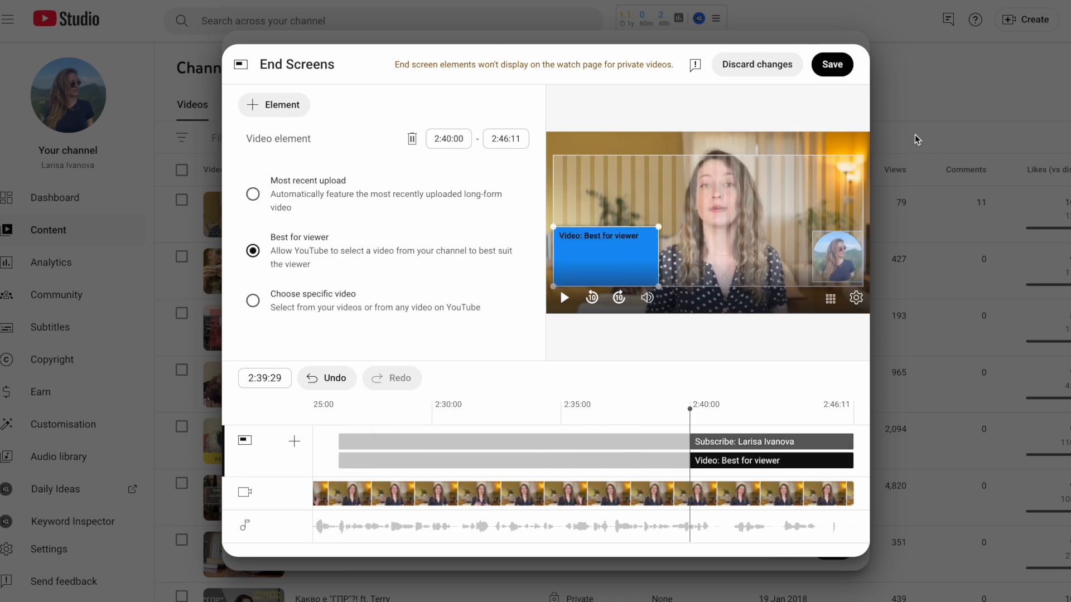
pyautogui.click(840, 70)
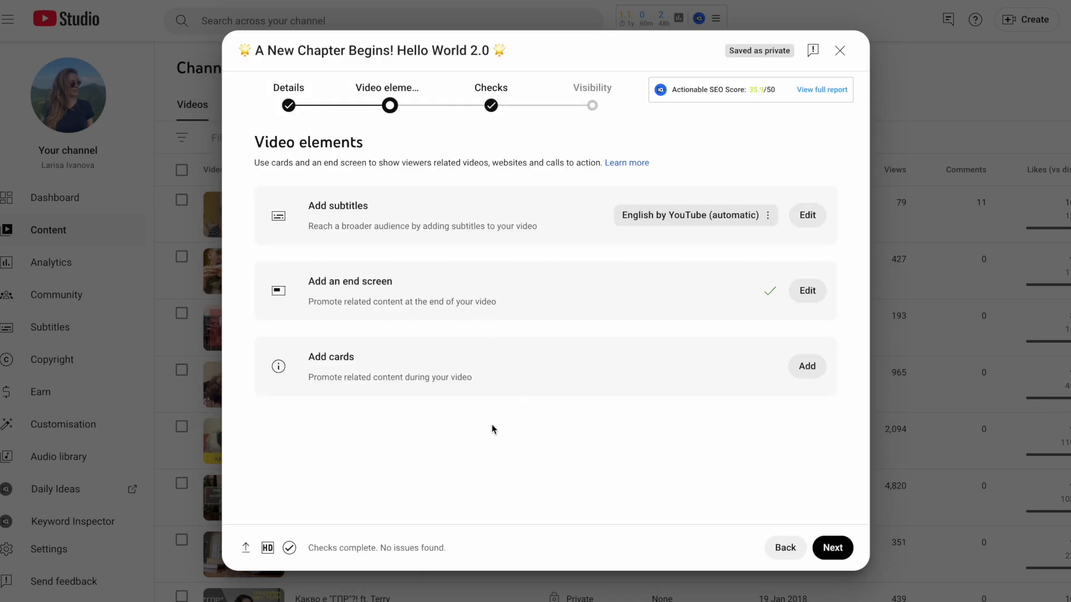
# Try to add a link card at 0:18:11, declining the external links terms and discarding the card changes
pyautogui.click(806, 366)
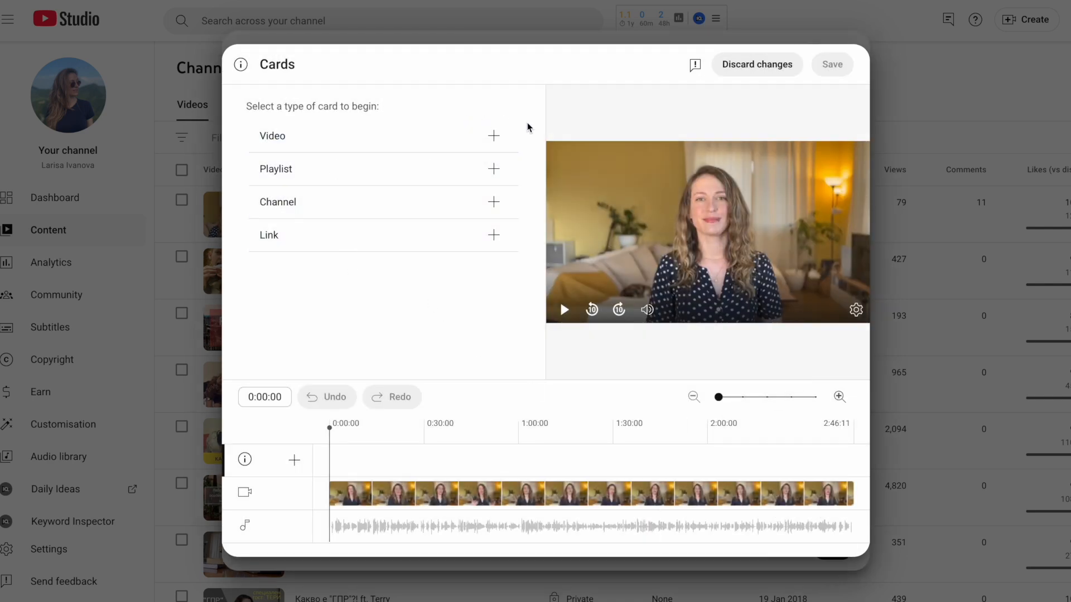
pyautogui.click(510, 447)
pyautogui.click(559, 447)
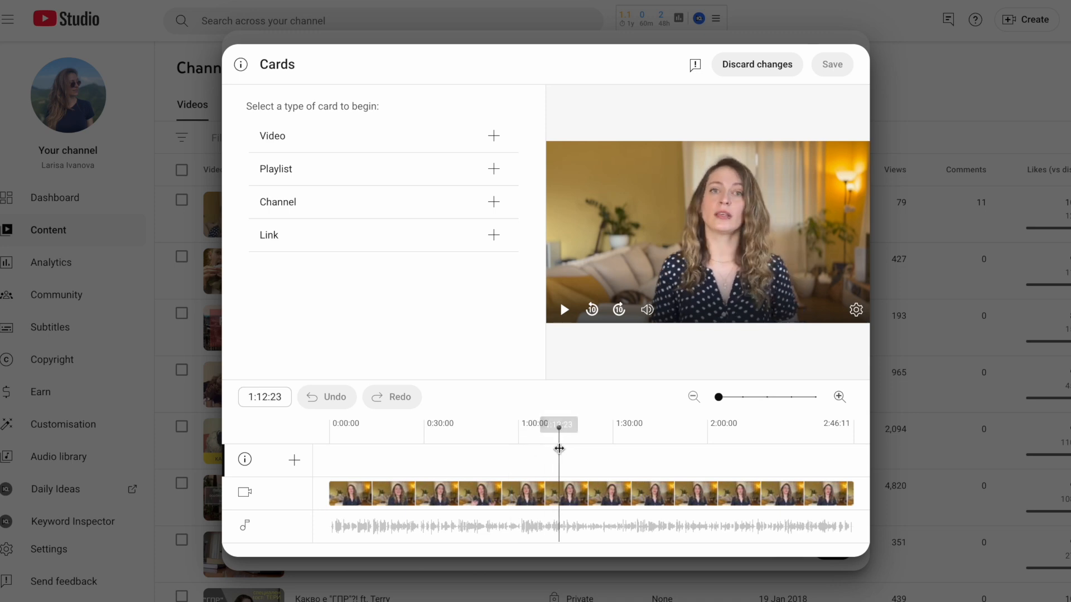
pyautogui.click(612, 455)
pyautogui.click(662, 452)
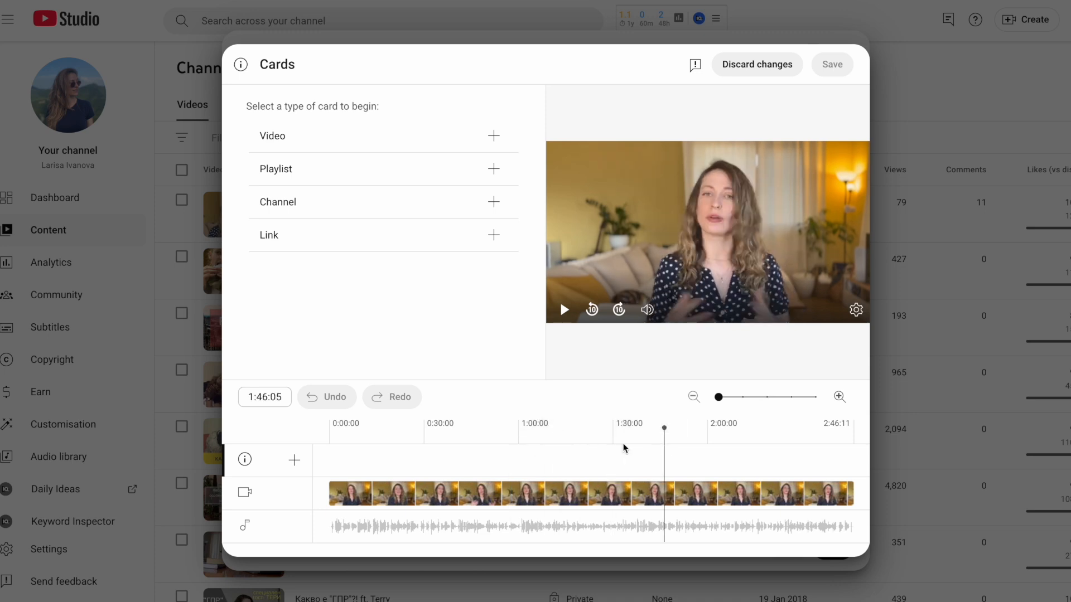
pyautogui.click(388, 452)
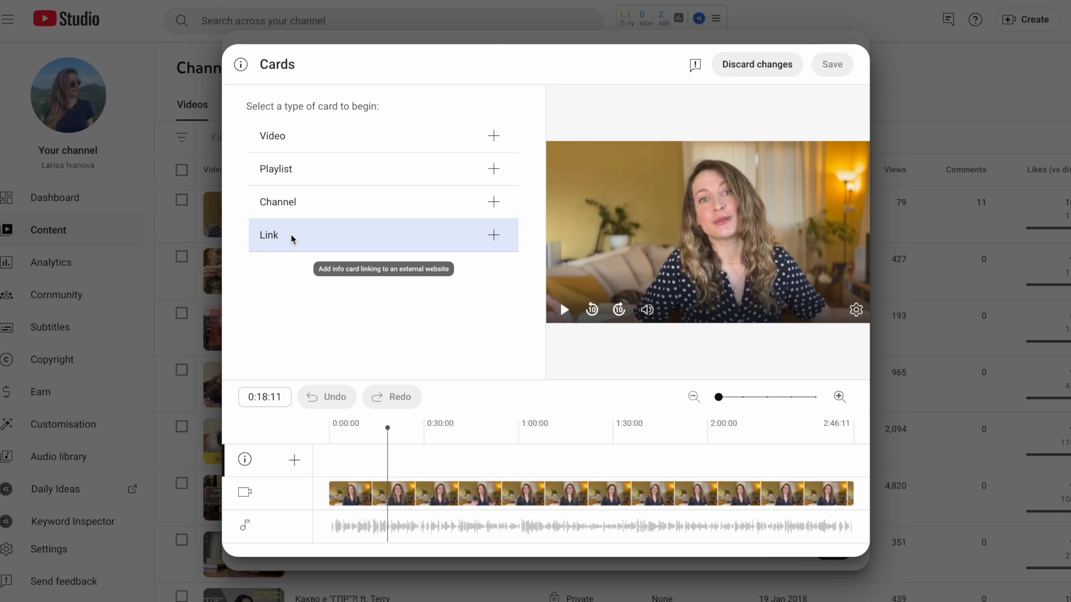
pyautogui.click(495, 234)
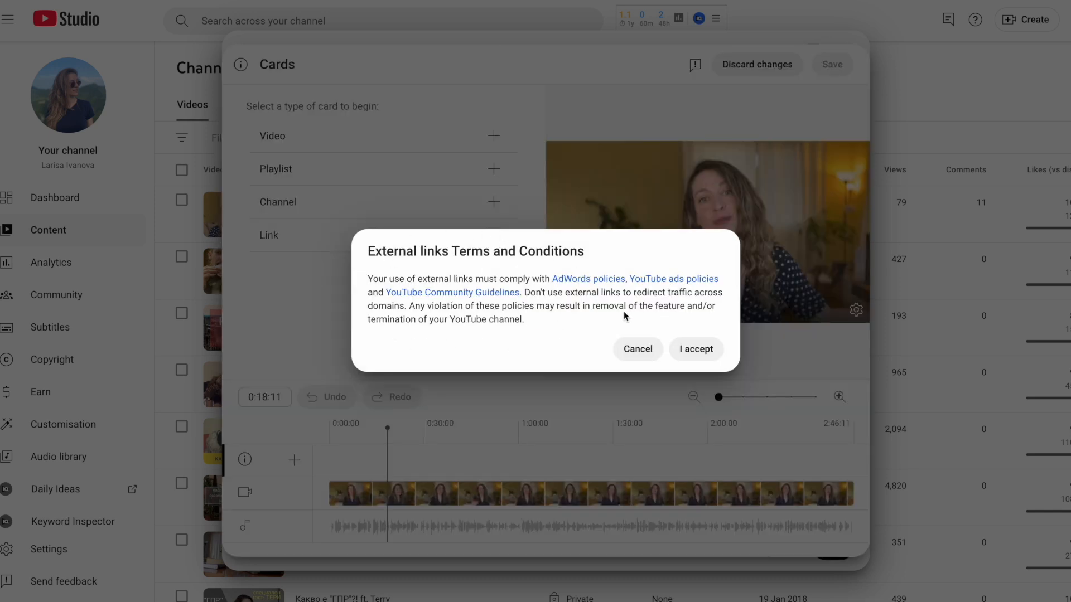
pyautogui.click(636, 351)
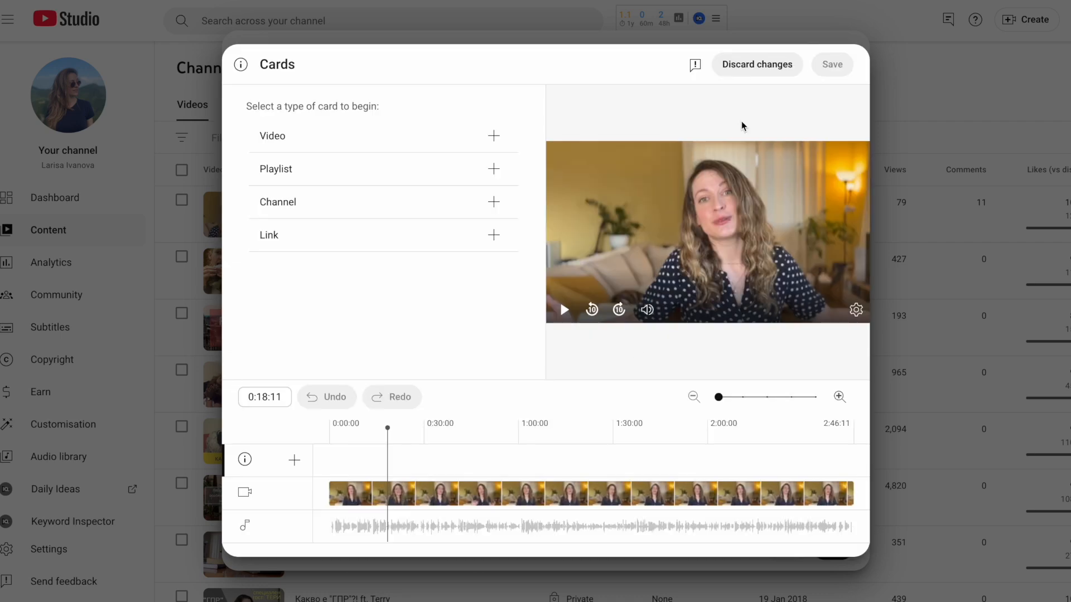
pyautogui.click(763, 71)
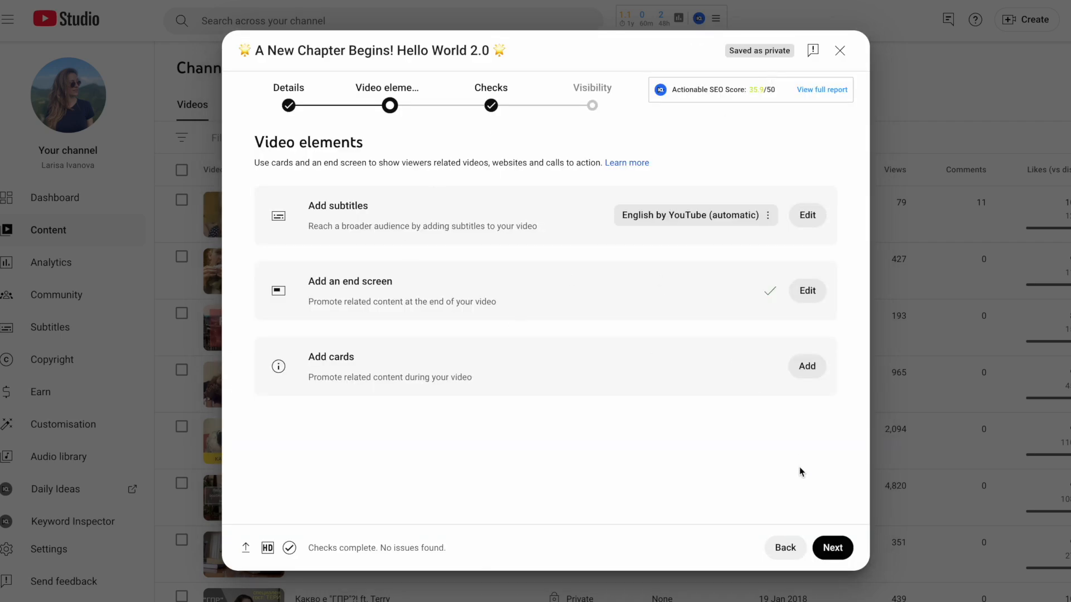
# Continue through the Checks page to the Visibility page
pyautogui.click(833, 548)
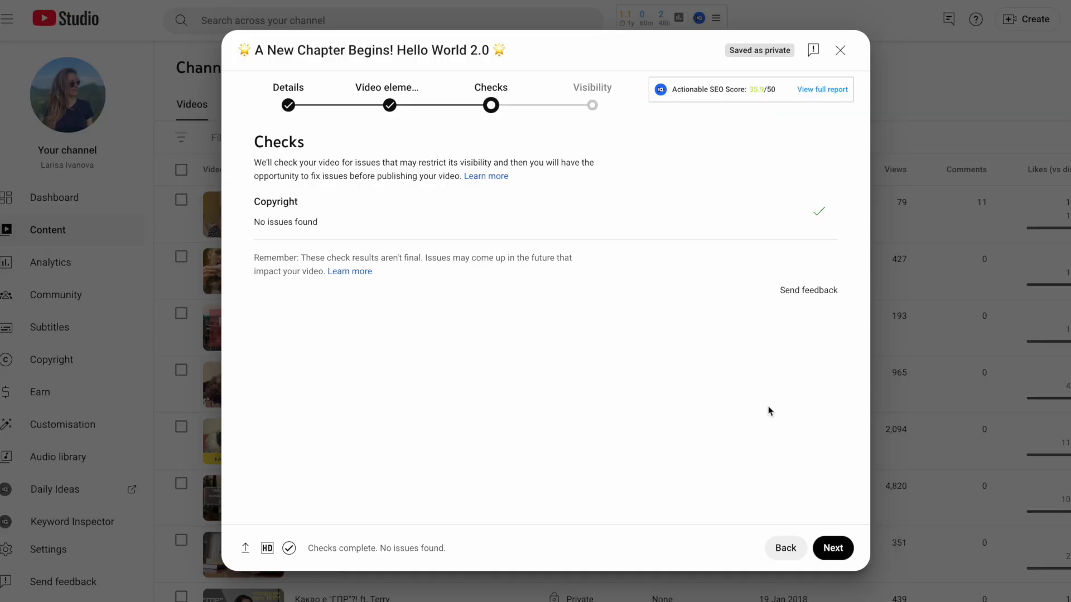
pyautogui.click(836, 552)
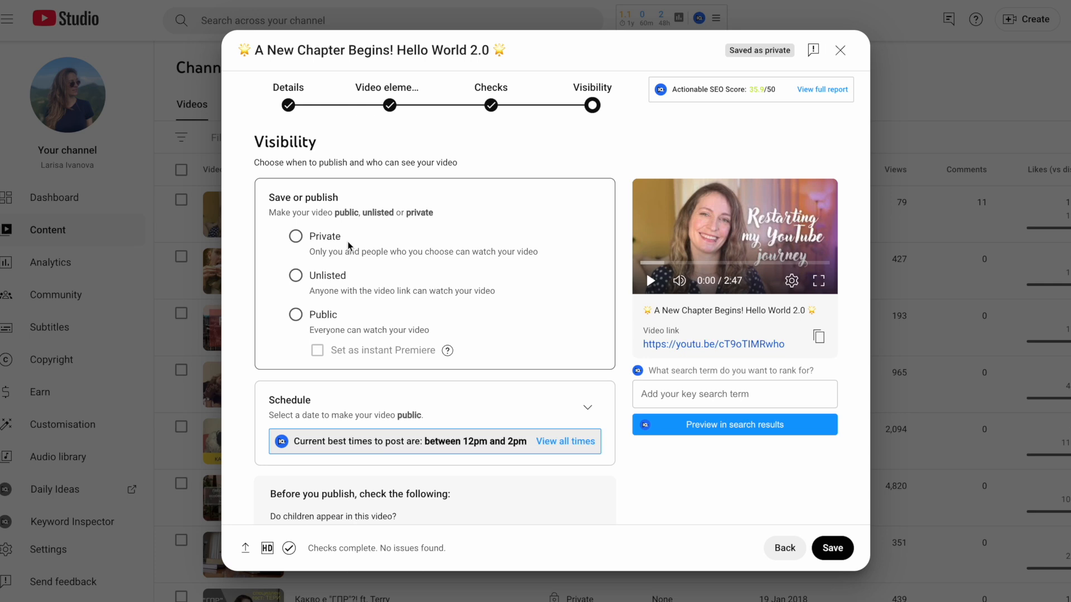
# Try the Private and Unlisted visibility options, copy the video link, and set the visibility to Public
pyautogui.click(298, 239)
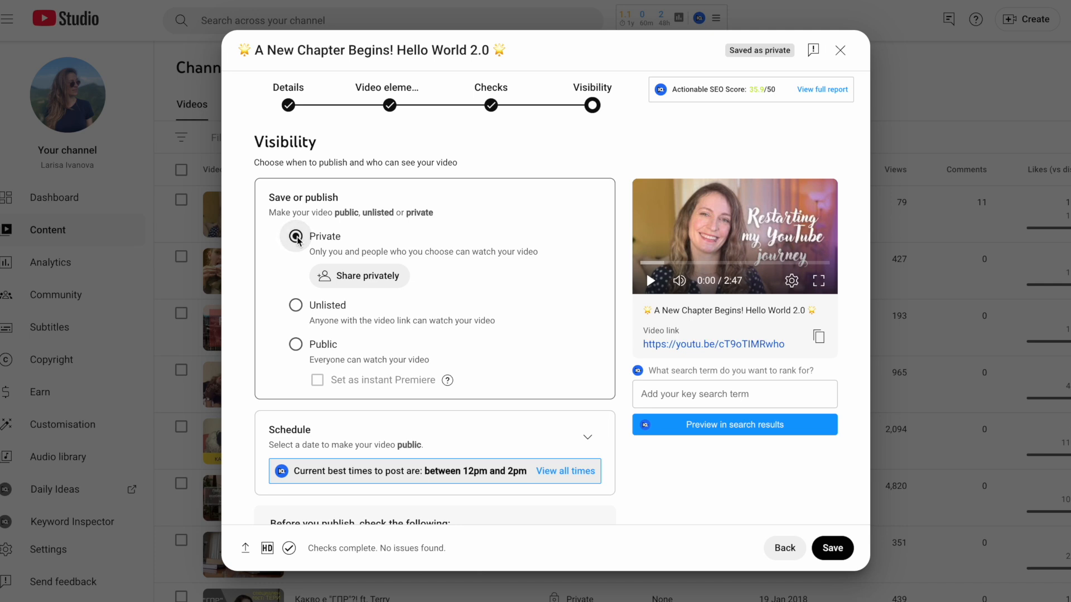
pyautogui.click(298, 307)
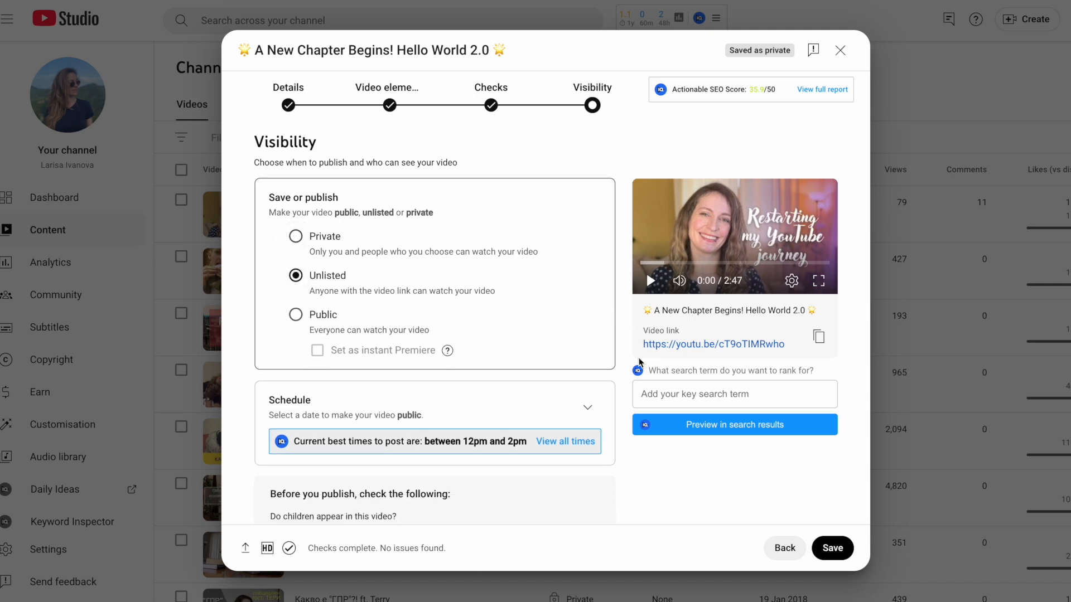
pyautogui.click(819, 336)
pyautogui.click(296, 315)
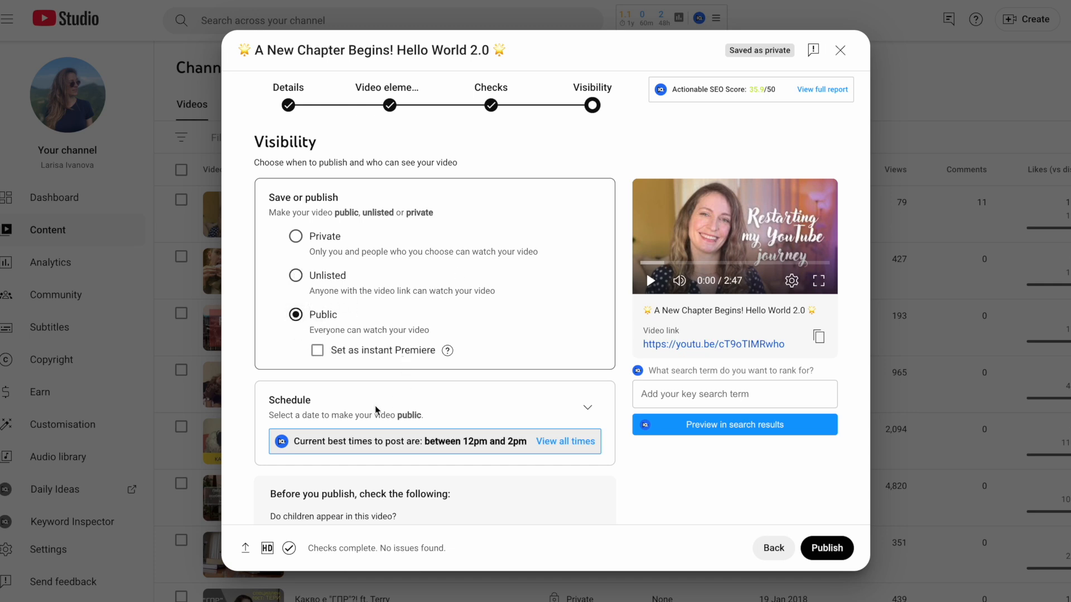
# Open the Schedule section and review its publish date, time and premiere options
pyautogui.click(588, 408)
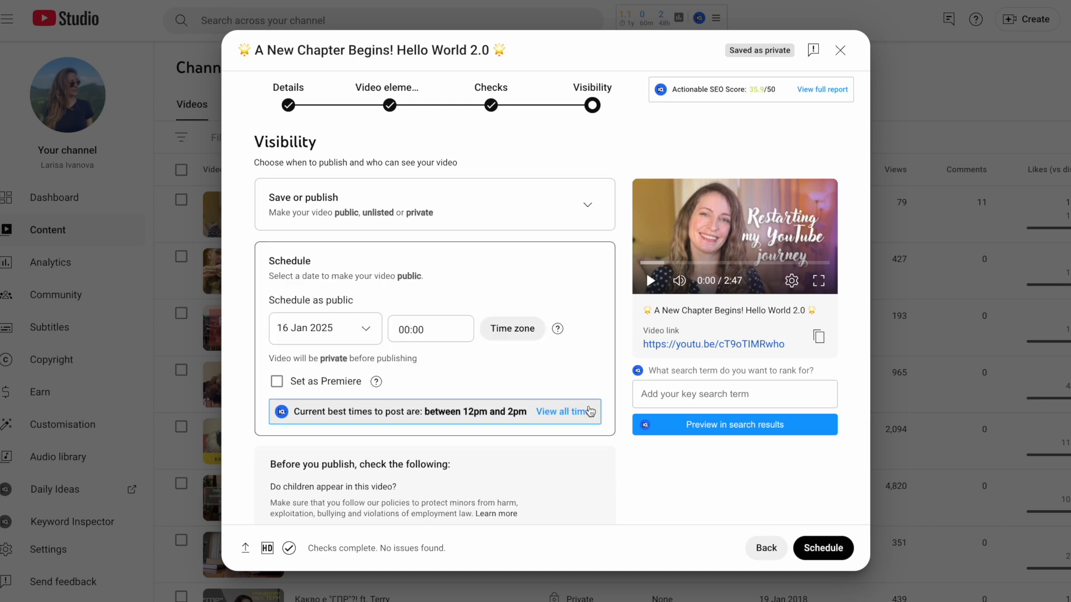
pyautogui.click(411, 328)
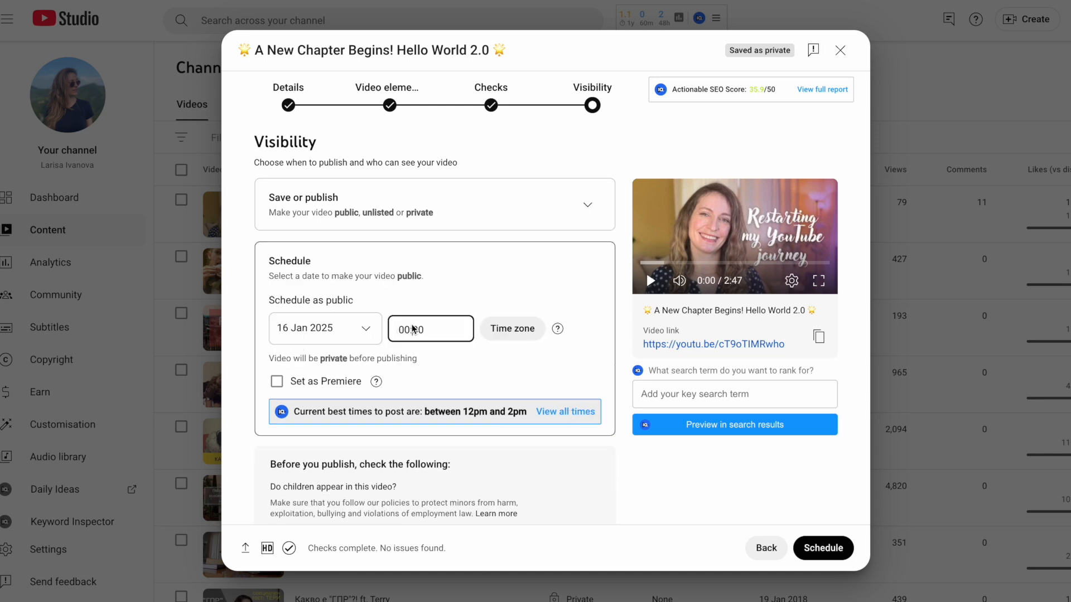
pyautogui.click(413, 326)
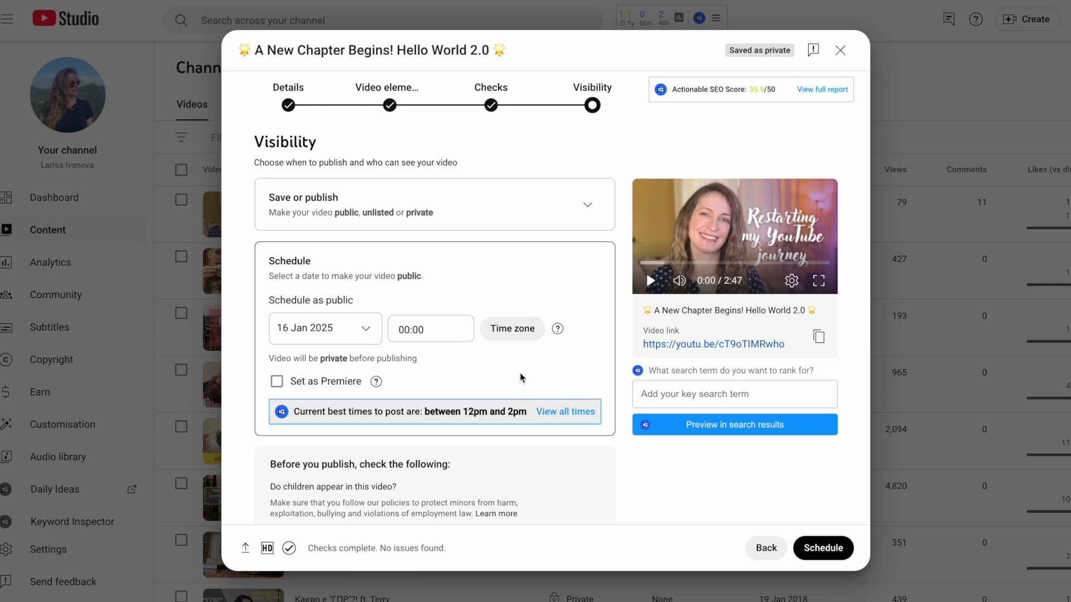
pyautogui.scroll(-2, 520, 378)
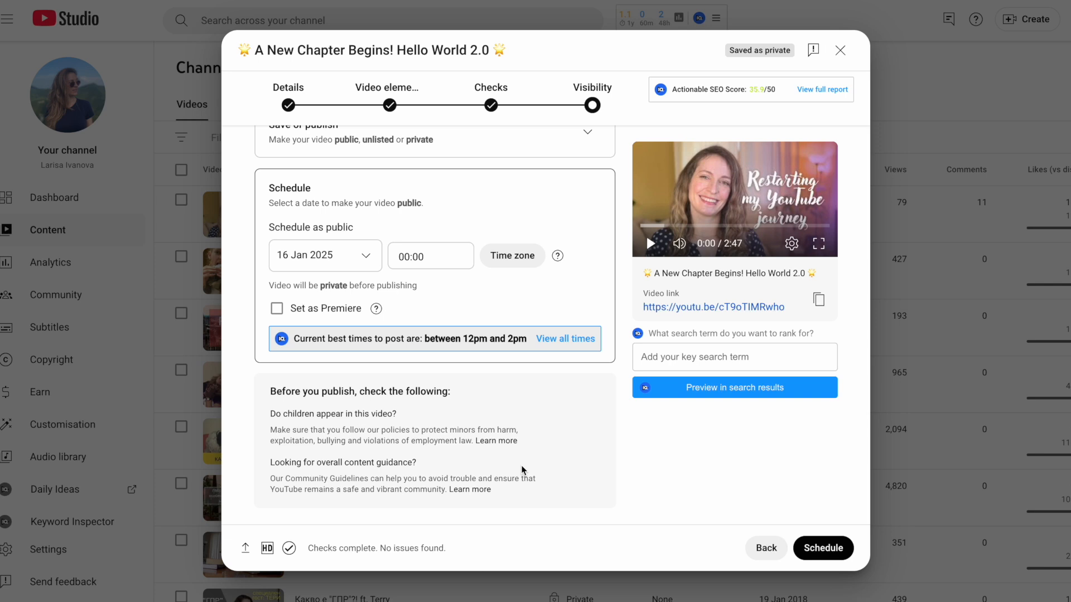
pyautogui.scroll(2, 585, 441)
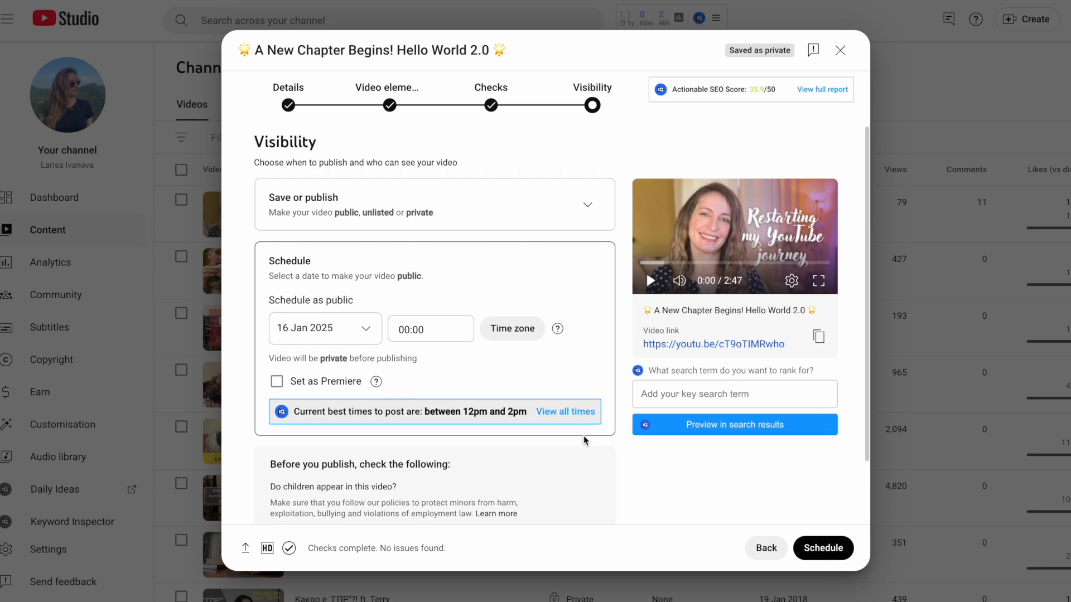